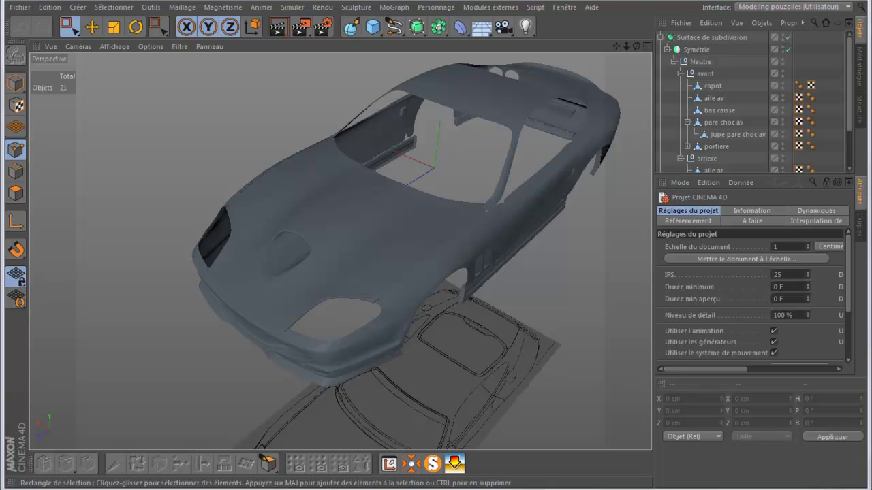
Render a quick viewport preview of the car body and select the aile av fender.
{"action": "left_click", "coordinate": [278, 27]}
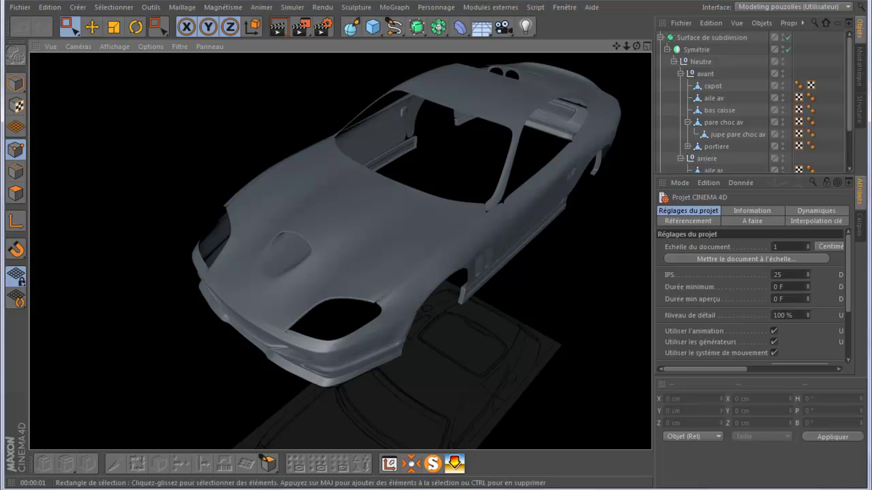
{"action": "left_click", "coordinate": [713, 98]}
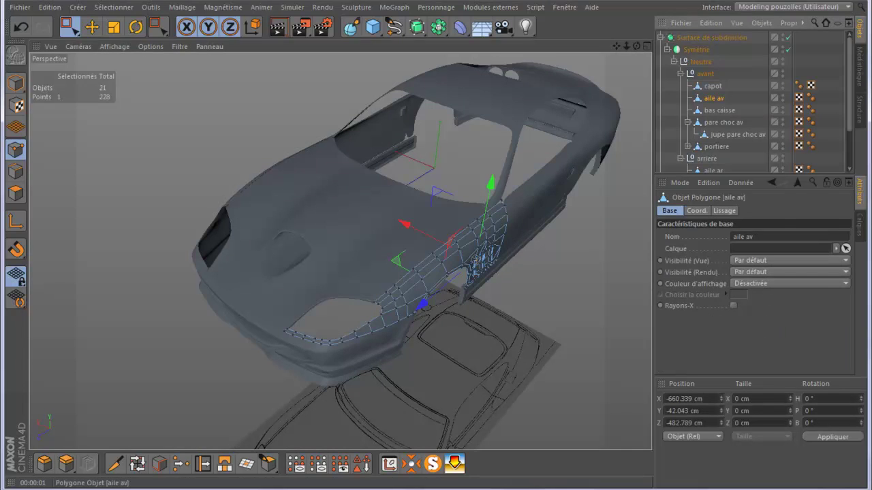
Move aile av above Symétrie, hide the body, frame the fender and select all its points.
{"action": "left_click_drag", "start_coordinate": [714, 98], "coordinate": [709, 39]}
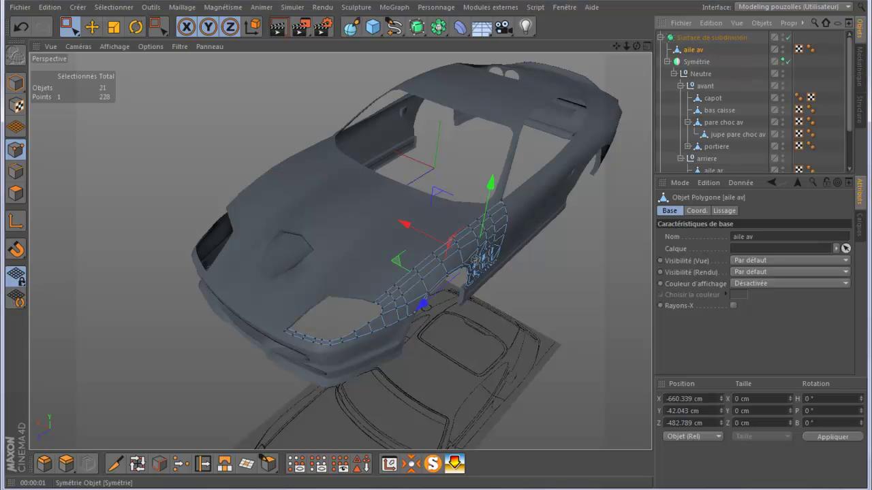
{"action": "left_click", "coordinate": [783, 60]}
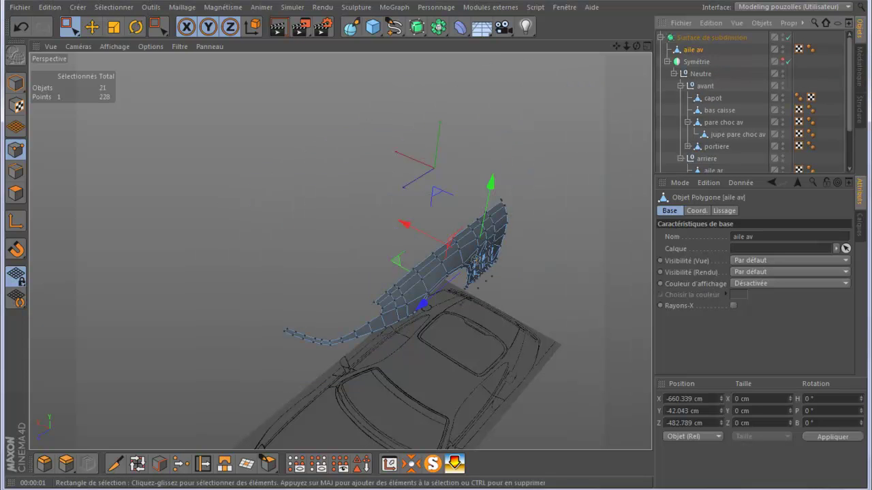
{"action": "key", "text": "o"}
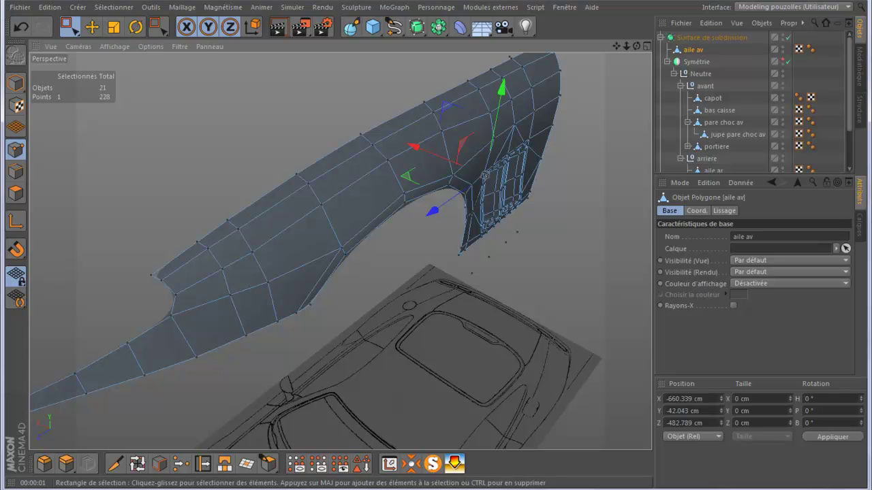
{"action": "key", "text": "ctrl+a"}
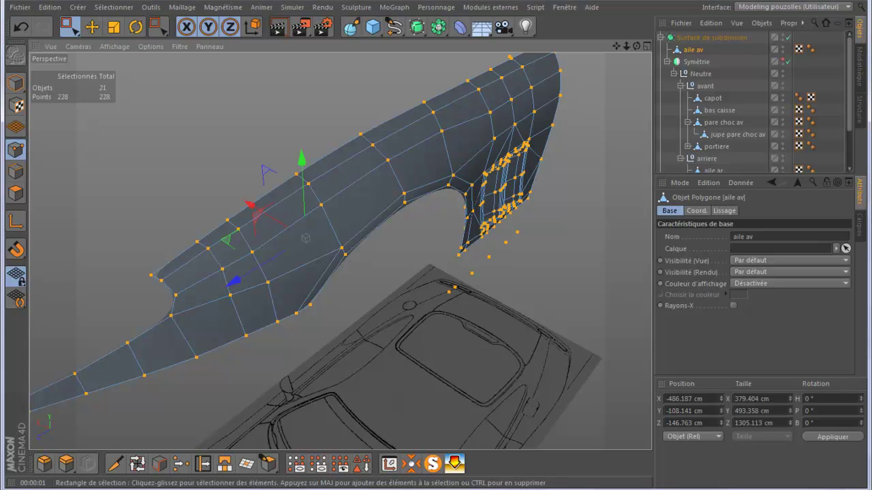
Optimise the fender mesh from 228 to 220 points, then deselect all and orbit out.
{"action": "right_click", "coordinate": [207, 108]}
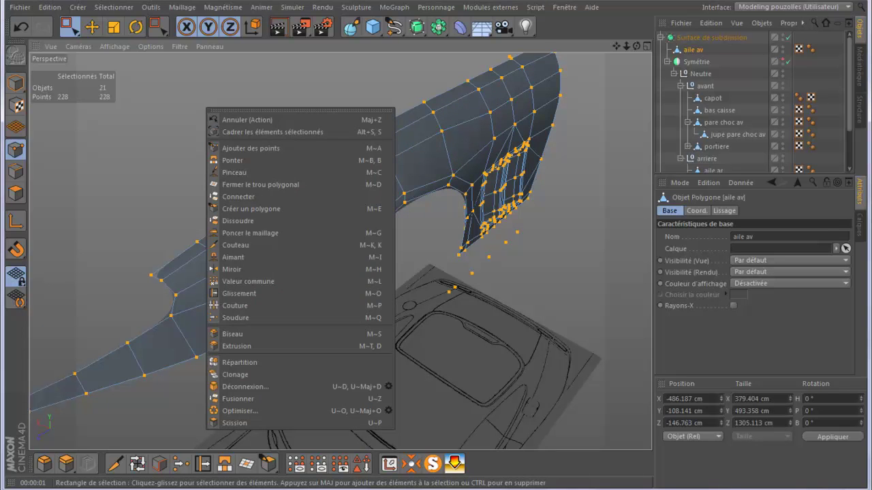
{"action": "left_click", "coordinate": [240, 410]}
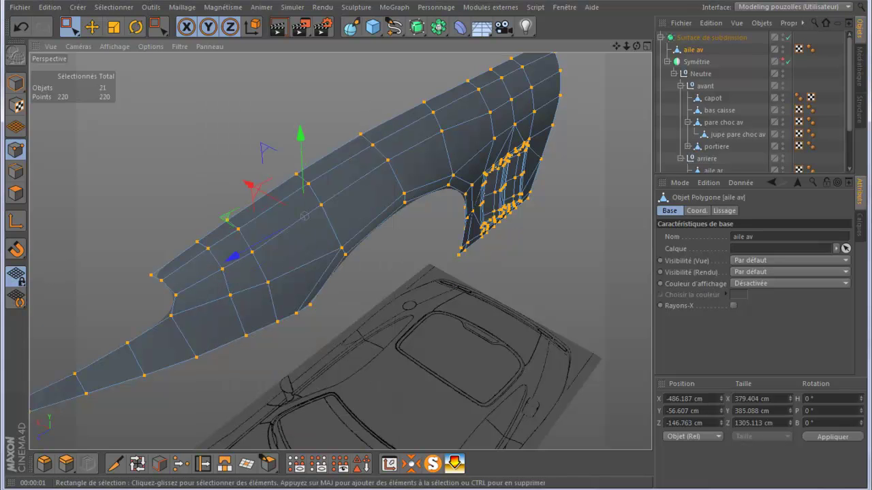
{"action": "left_click", "coordinate": [225, 403]}
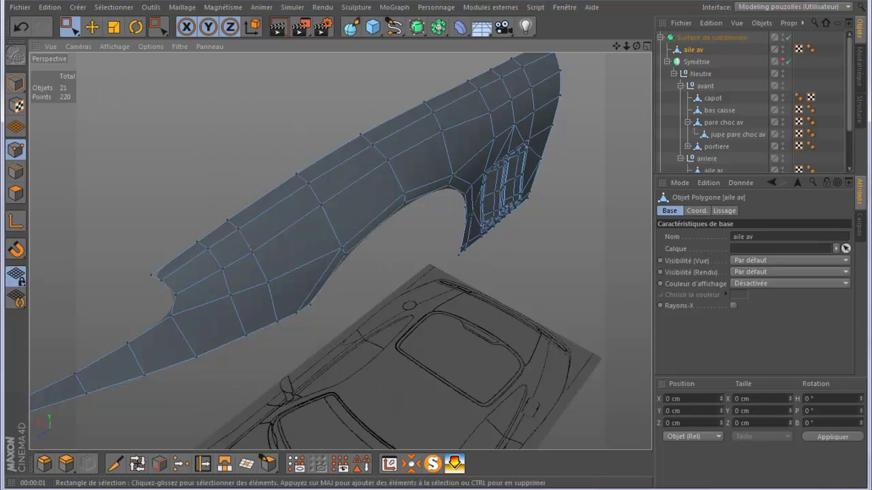
{"action": "left_click_drag", "start_coordinate": [354, 299], "coordinate": [383, 311], "text": "alt"}
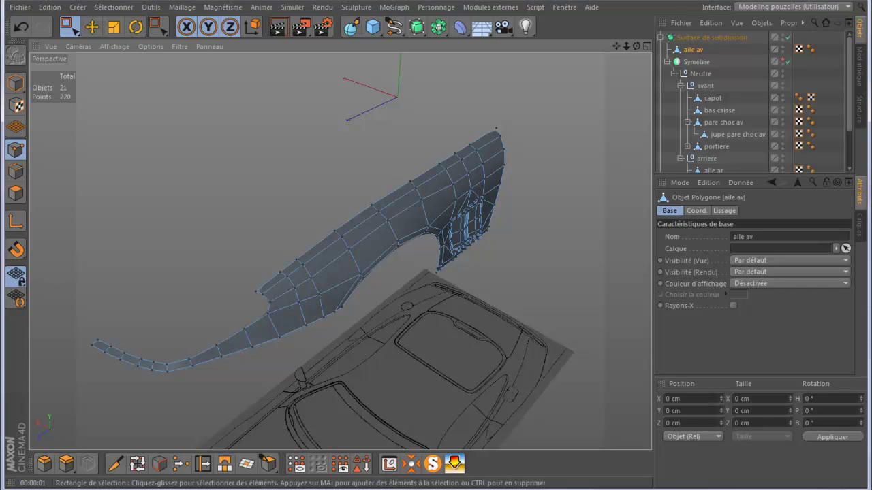
Set the Knife tool to Loop mode and preview loop cuts on the fender.
{"action": "left_click", "coordinate": [115, 464]}
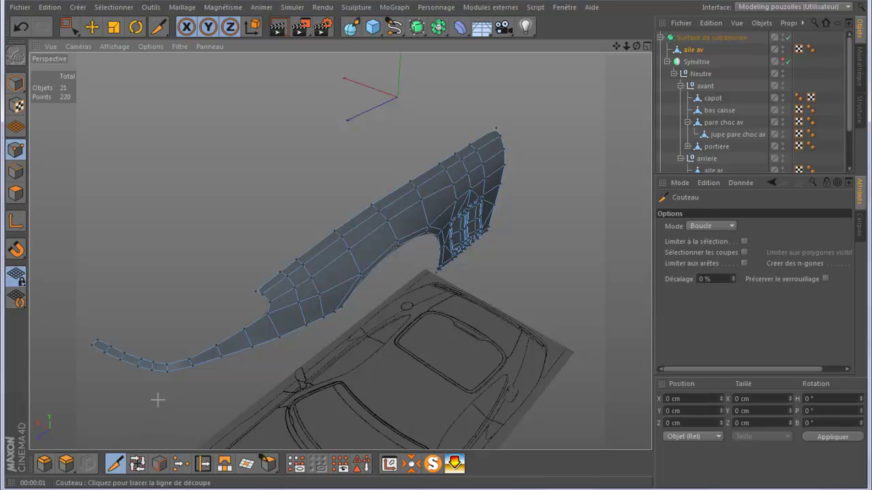
{"action": "scroll", "coordinate": [86, 357], "scroll_direction": "up", "scroll_amount": 2}
{"action": "scroll", "coordinate": [102, 347], "scroll_direction": "up", "scroll_amount": 3}
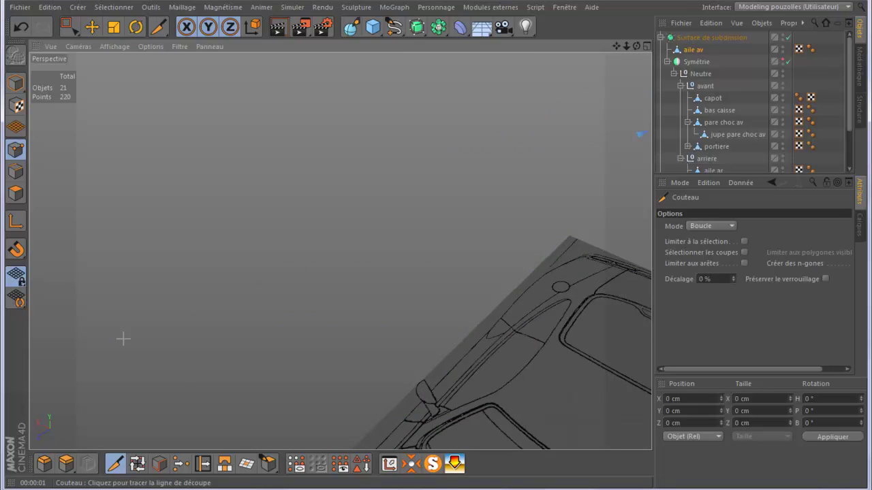
{"action": "scroll", "coordinate": [123, 340], "scroll_direction": "down", "scroll_amount": 2}
{"action": "scroll", "coordinate": [132, 359], "scroll_direction": "up", "scroll_amount": 2}
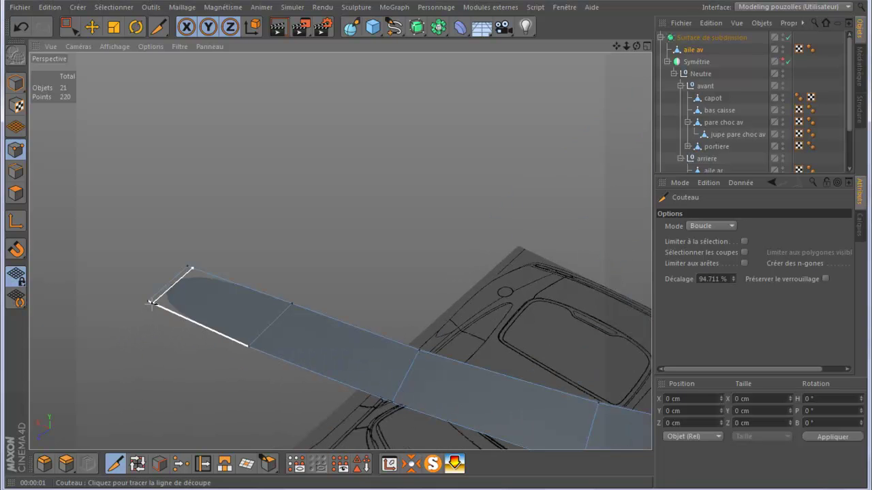
{"action": "scroll", "coordinate": [178, 360], "scroll_direction": "down", "scroll_amount": 3}
{"action": "scroll", "coordinate": [178, 360], "scroll_direction": "down", "scroll_amount": 2}
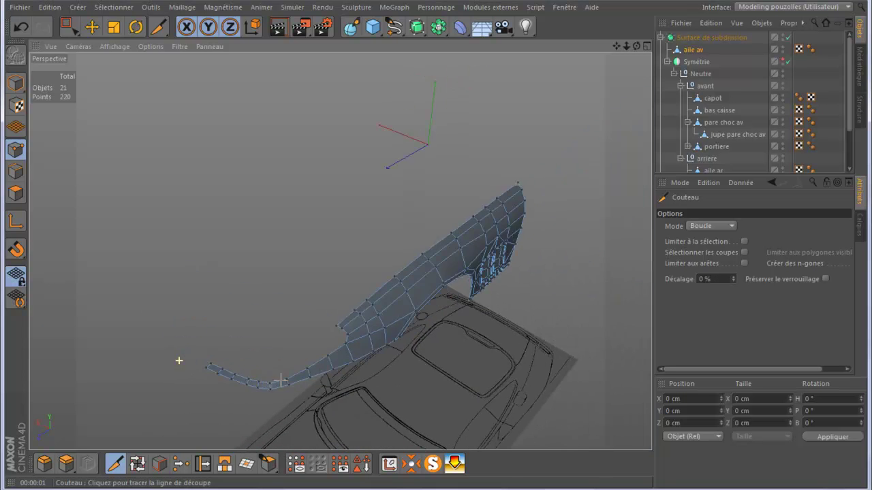
{"action": "scroll", "coordinate": [179, 361], "scroll_direction": "down", "scroll_amount": 2}
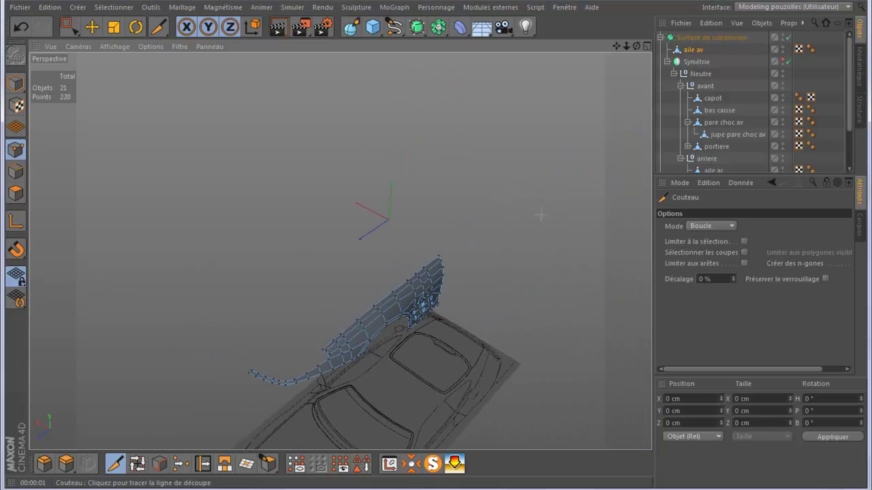
Toggle the Symétrie body's visibility, ending with the full car shown again.
{"action": "left_click", "coordinate": [783, 59]}
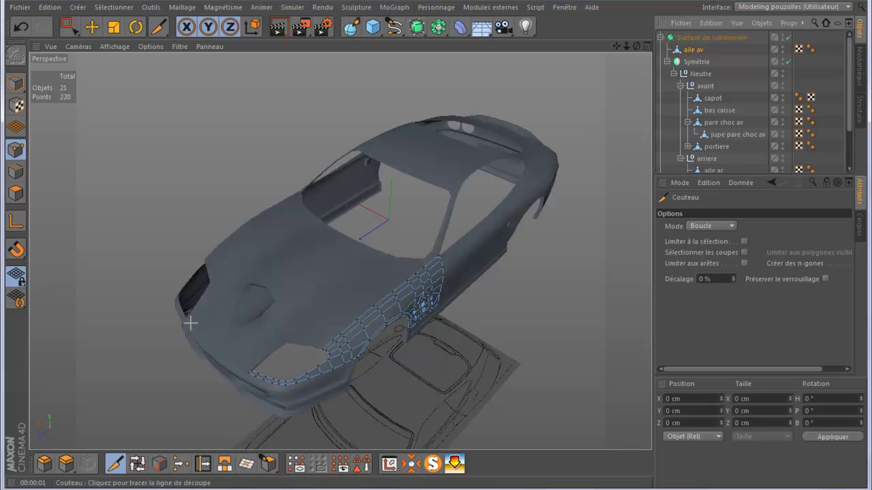
{"action": "left_click", "coordinate": [250, 373]}
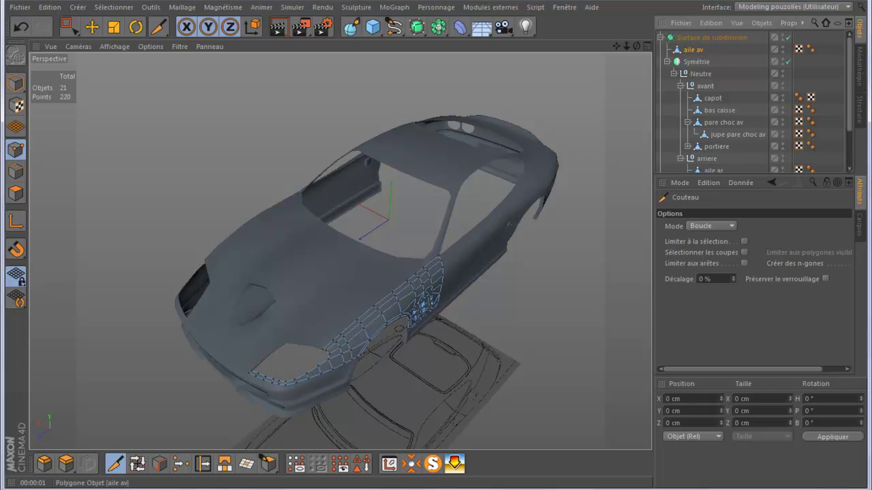
{"action": "left_click", "coordinate": [782, 60]}
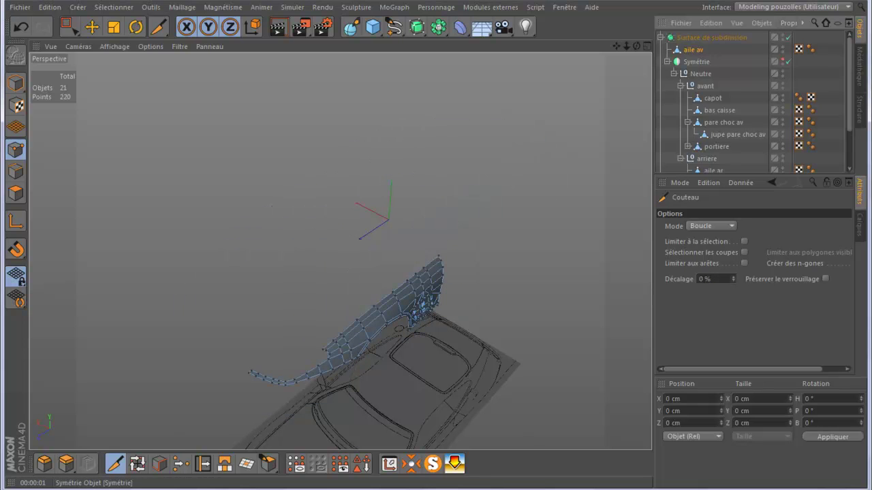
{"action": "left_click", "coordinate": [782, 60]}
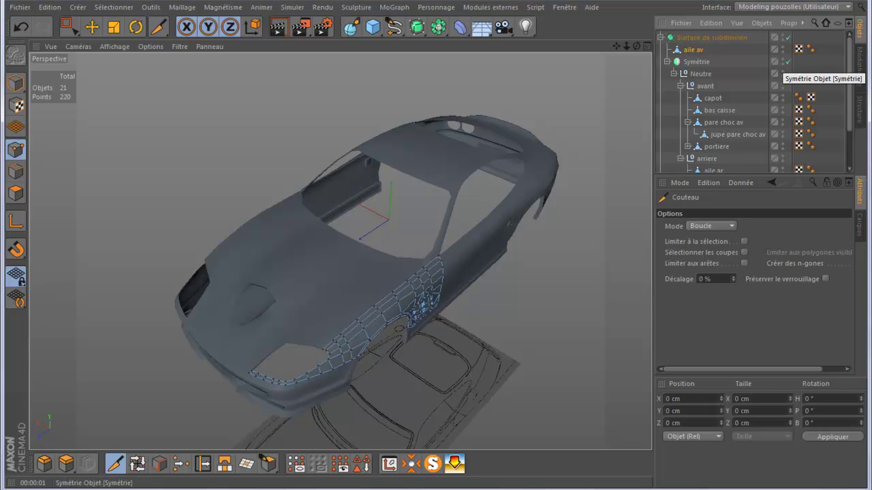
Hide the car body and zoom in to line up a loop cut near the fender tip.
{"action": "left_click", "coordinate": [782, 61]}
{"action": "scroll", "coordinate": [250, 401], "scroll_direction": "up", "scroll_amount": 2}
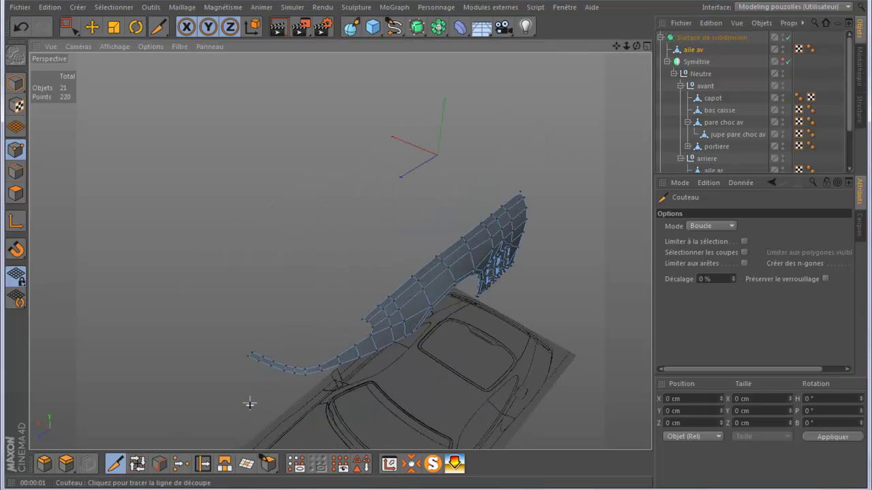
{"action": "scroll", "coordinate": [250, 402], "scroll_direction": "up", "scroll_amount": 2}
{"action": "scroll", "coordinate": [250, 381], "scroll_direction": "up", "scroll_amount": 2}
{"action": "scroll", "coordinate": [262, 344], "scroll_direction": "up", "scroll_amount": 2}
{"action": "scroll", "coordinate": [267, 332], "scroll_direction": "up", "scroll_amount": 2}
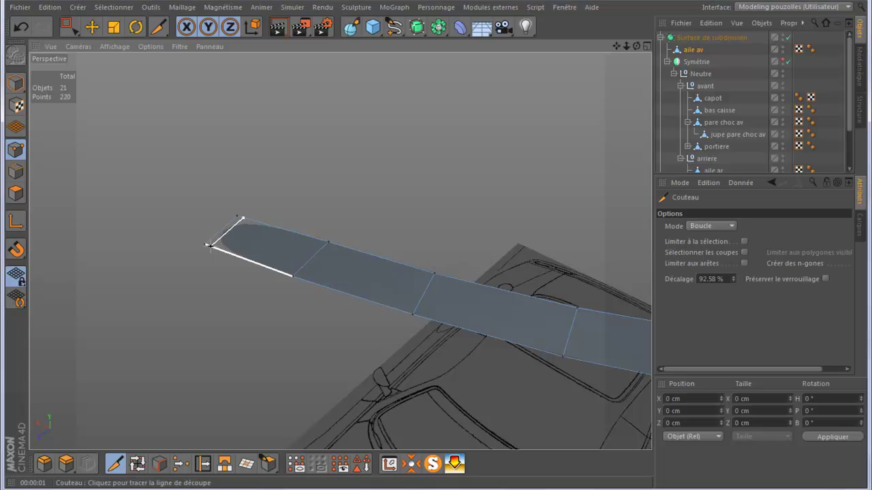
{"action": "left_click", "coordinate": [208, 244]}
{"action": "scroll", "coordinate": [203, 275], "scroll_direction": "up", "scroll_amount": 2}
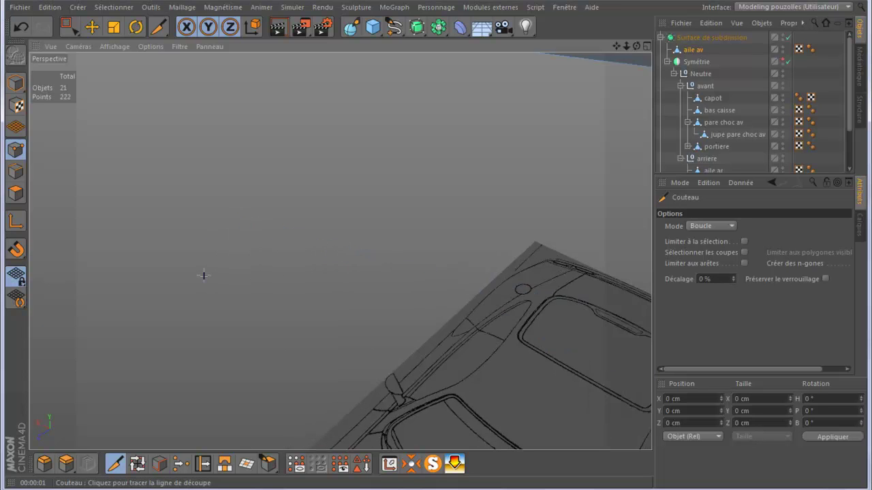
{"action": "scroll", "coordinate": [203, 275], "scroll_direction": "down", "scroll_amount": 2}
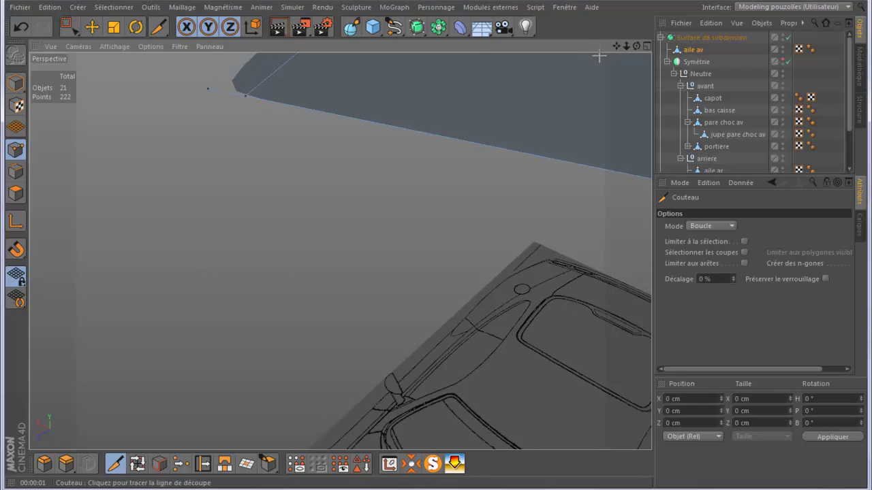
Reframe on the fender's narrow front strip and commit the loop cut there (222 points).
{"action": "mouse_move", "coordinate": [340, 251]}
{"action": "left_mouse_down", "text": "alt"}
{"action": "mouse_move", "coordinate": [344, 193]}
{"action": "mouse_move", "coordinate": [395, 203]}
{"action": "left_mouse_up", "text": "alt"}
{"action": "scroll", "coordinate": [239, 317], "scroll_direction": "up", "scroll_amount": 2}
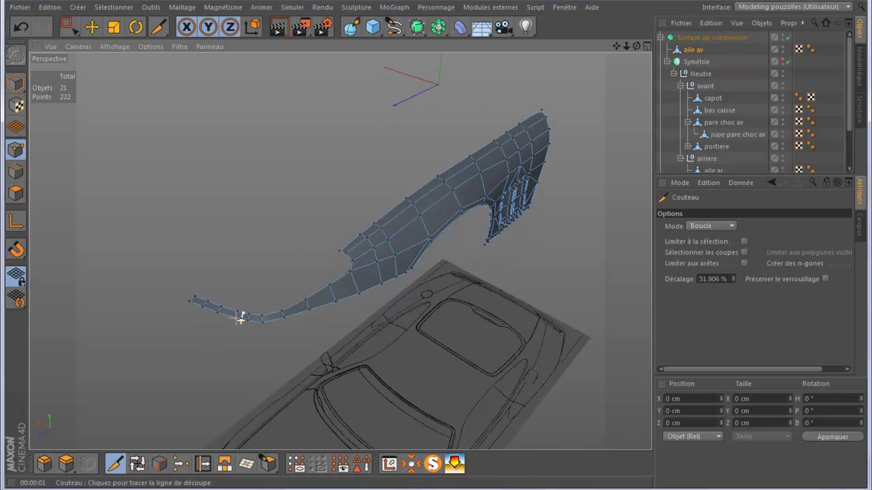
{"action": "scroll", "coordinate": [239, 317], "scroll_direction": "up", "scroll_amount": 2}
{"action": "scroll", "coordinate": [235, 313], "scroll_direction": "up", "scroll_amount": 2}
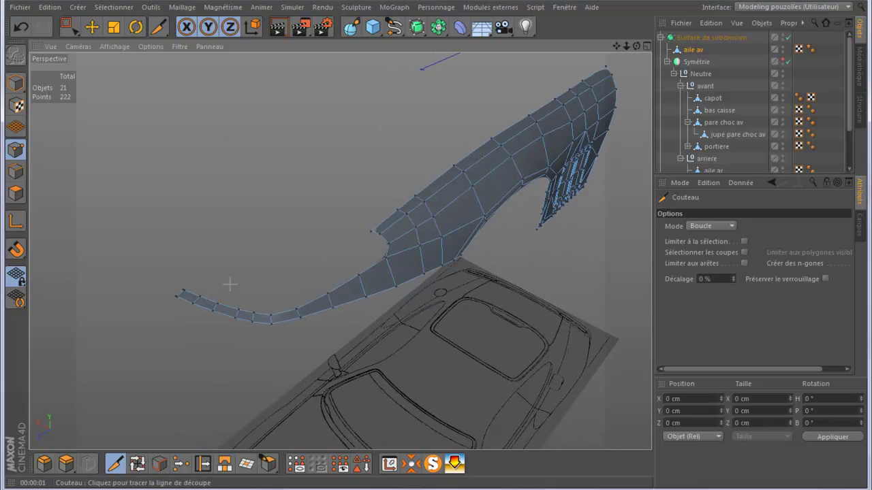
{"action": "scroll", "coordinate": [226, 280], "scroll_direction": "up", "scroll_amount": 2}
{"action": "scroll", "coordinate": [226, 280], "scroll_direction": "up", "scroll_amount": 2}
{"action": "scroll", "coordinate": [225, 280], "scroll_direction": "up", "scroll_amount": 2}
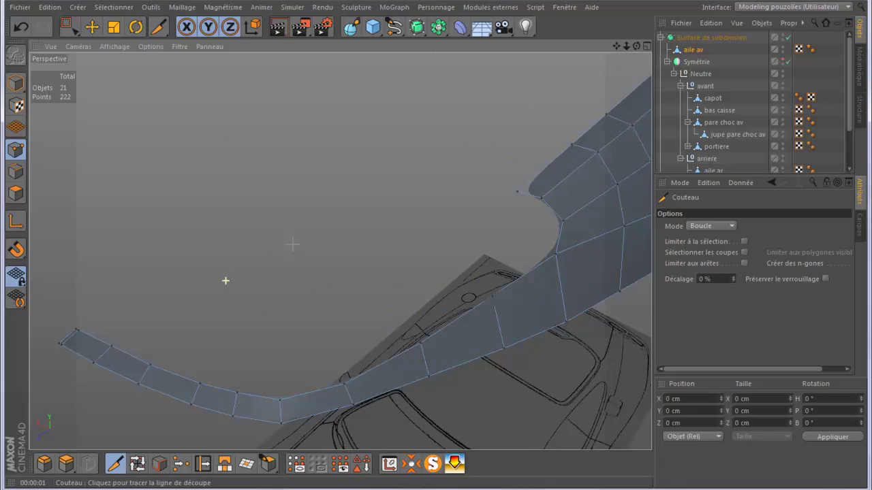
{"action": "scroll", "coordinate": [291, 244], "scroll_direction": "up", "scroll_amount": 2}
{"action": "scroll", "coordinate": [291, 243], "scroll_direction": "up", "scroll_amount": 2}
{"action": "scroll", "coordinate": [306, 238], "scroll_direction": "up", "scroll_amount": 2}
{"action": "scroll", "coordinate": [321, 236], "scroll_direction": "up", "scroll_amount": 1}
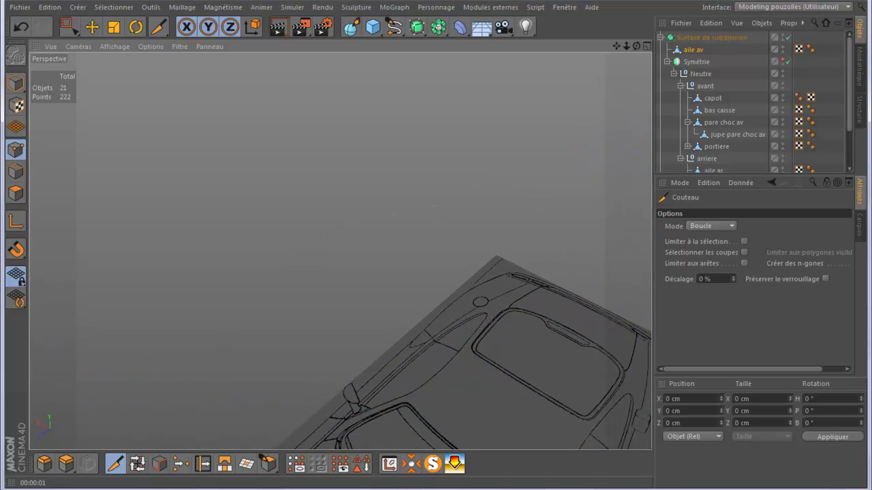
{"action": "left_click_drag", "start_coordinate": [636, 45], "coordinate": [620, 28]}
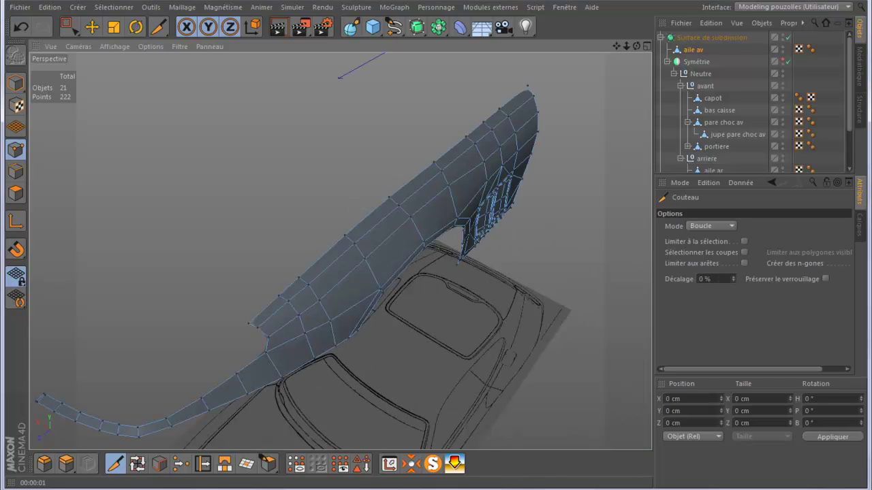
{"action": "left_click_drag", "start_coordinate": [616, 45], "coordinate": [341, 251]}
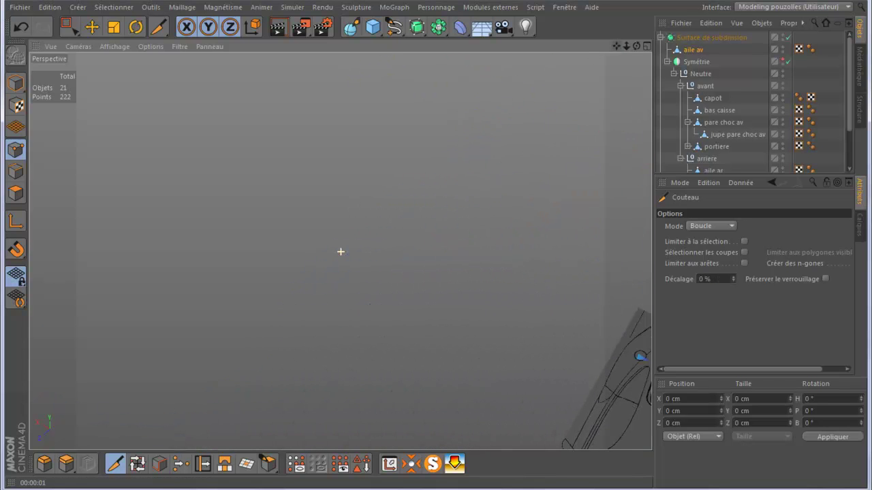
{"action": "key", "text": "ctrl+shift+z"}
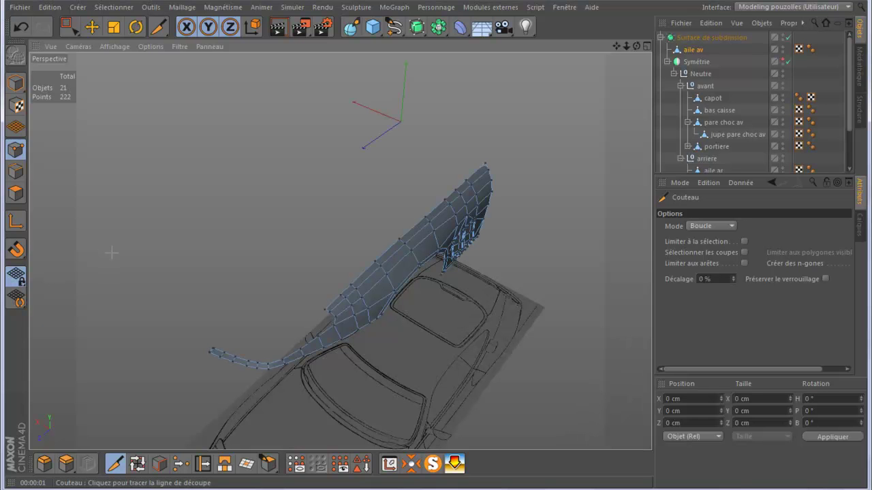
{"action": "left_click_drag", "start_coordinate": [227, 368], "coordinate": [217, 361], "text": "alt"}
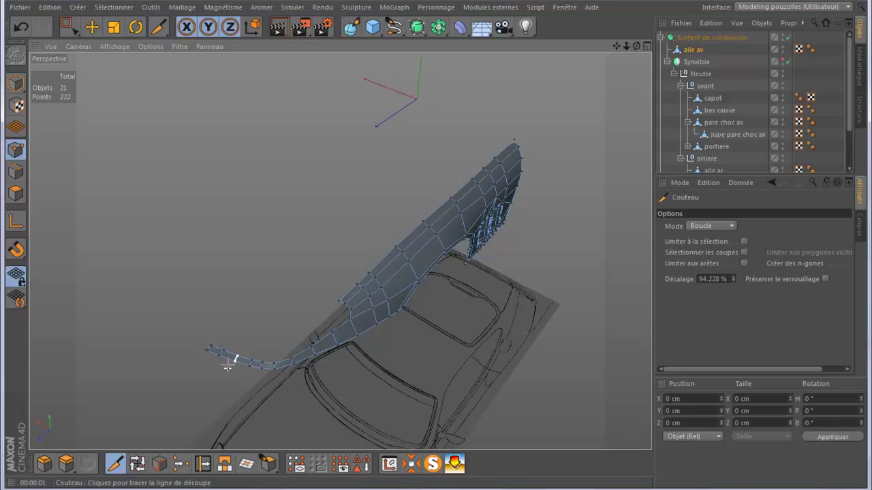
{"action": "left_click", "coordinate": [217, 361]}
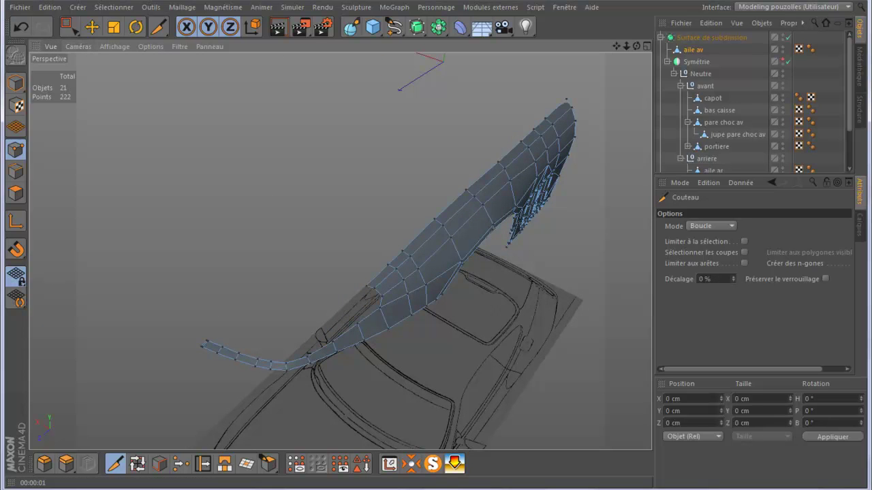
{"action": "left_click", "coordinate": [50, 46]}
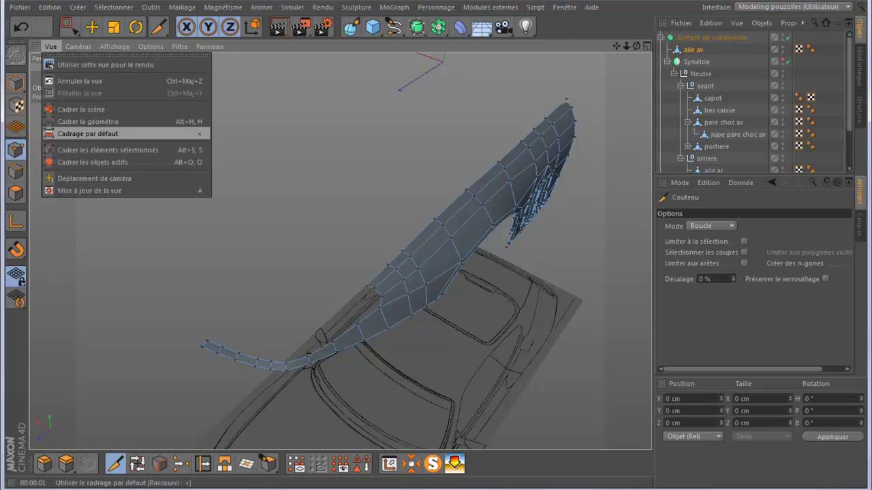
{"action": "left_click", "coordinate": [87, 134]}
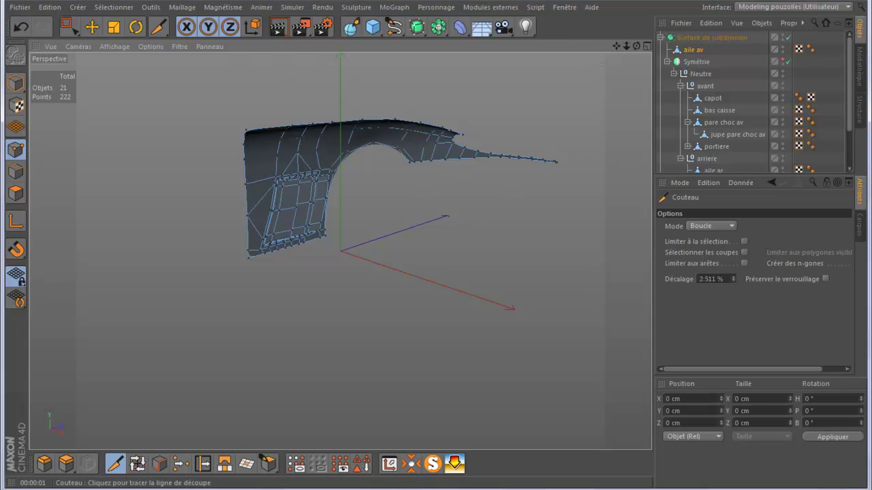
{"action": "left_click_drag", "start_coordinate": [340, 251], "coordinate": [340, 251], "text": "alt"}
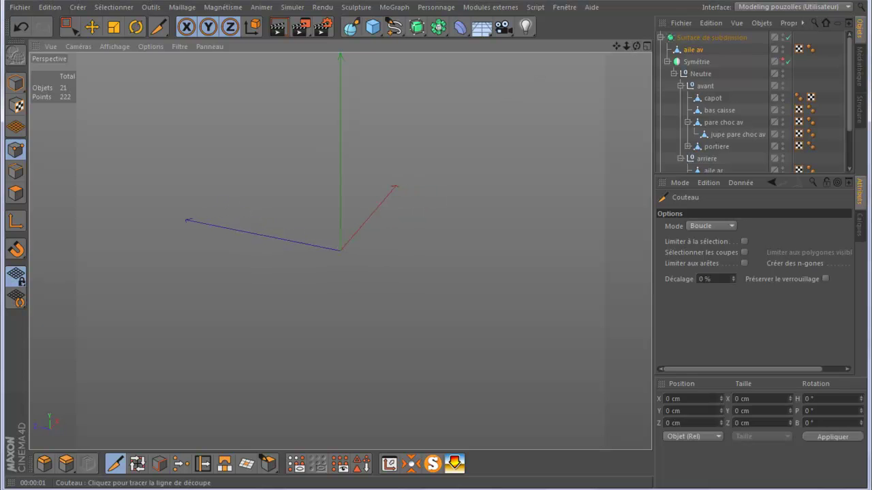
{"action": "left_click_drag", "start_coordinate": [340, 251], "coordinate": [326, 147], "text": "alt"}
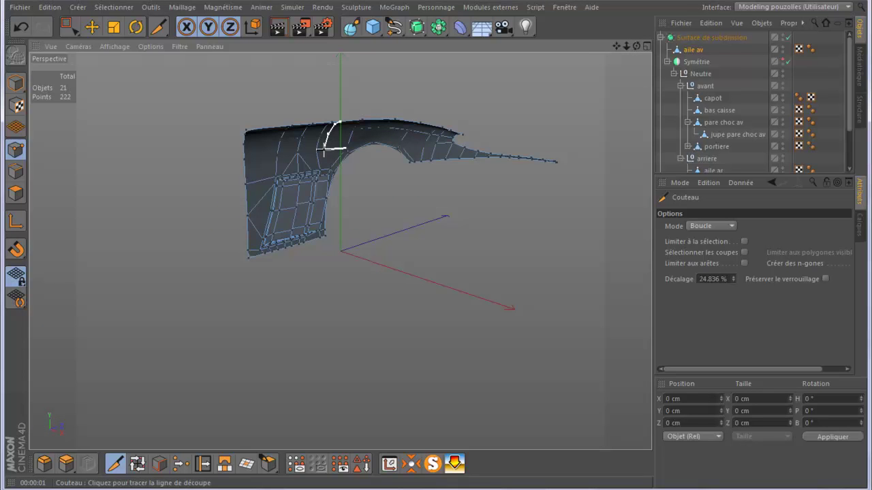
{"action": "left_click_drag", "start_coordinate": [340, 252], "coordinate": [340, 251], "text": "alt"}
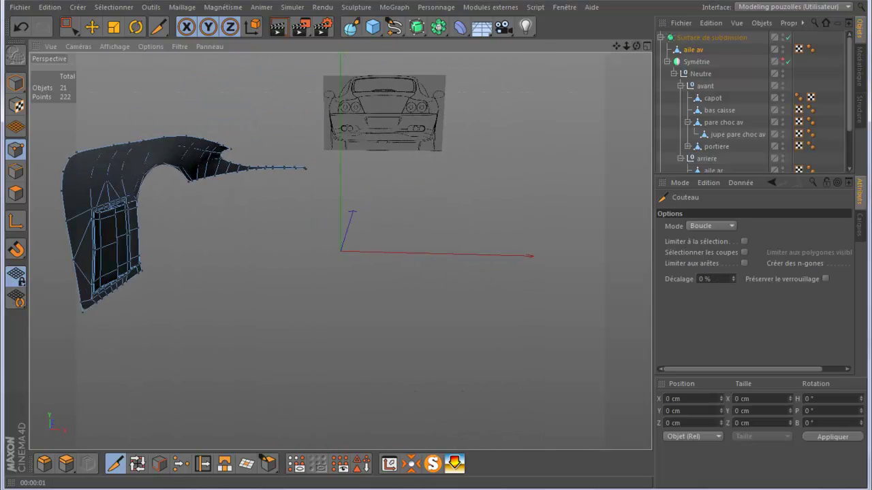
{"action": "left_click_drag", "start_coordinate": [407, 136], "coordinate": [389, 139], "text": "alt"}
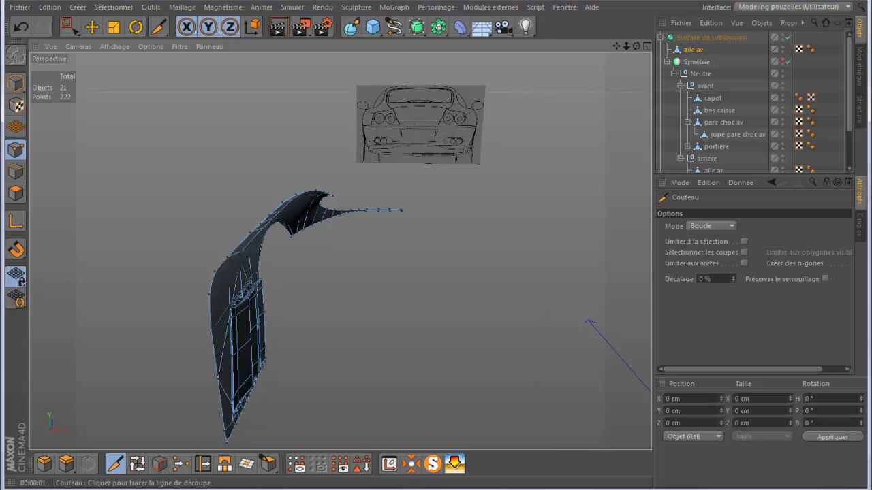
{"action": "left_click_drag", "start_coordinate": [409, 272], "coordinate": [381, 272], "text": "alt"}
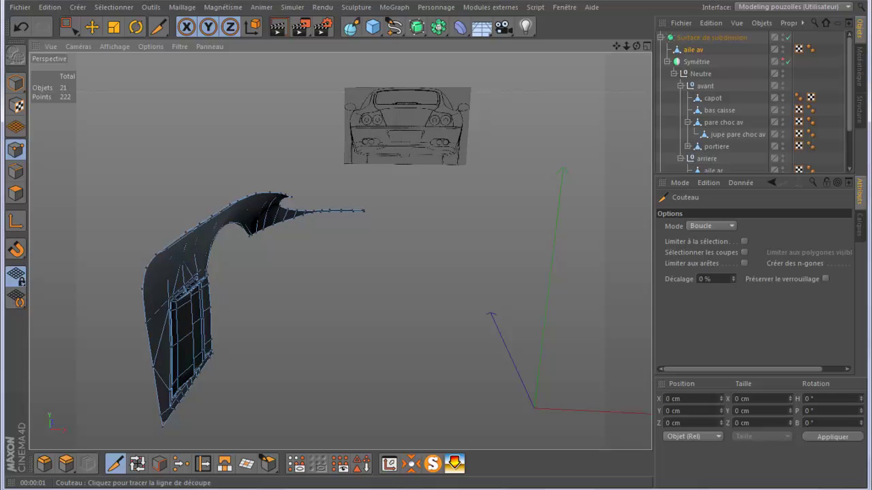
{"action": "mouse_move", "coordinate": [340, 251]}
{"action": "left_mouse_down", "text": "alt"}
{"action": "mouse_move", "coordinate": [300, 252]}
{"action": "mouse_move", "coordinate": [340, 251]}
{"action": "left_mouse_up", "text": "alt"}
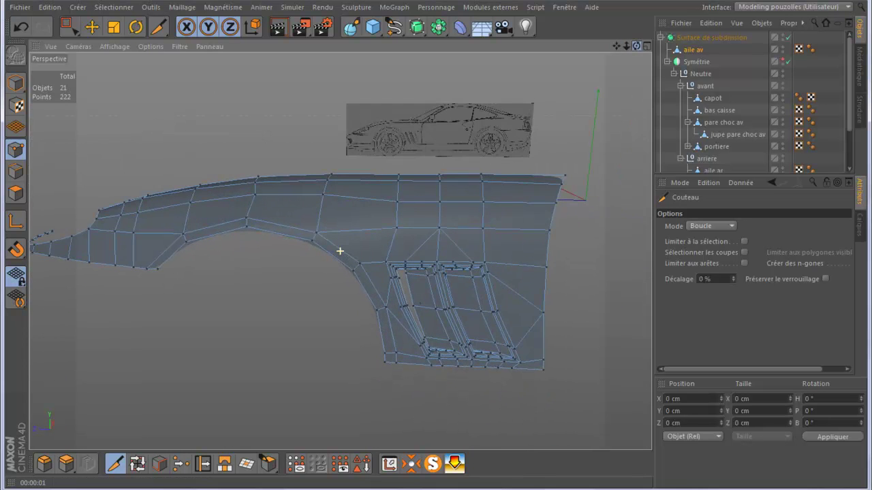
Orbit to the fender's inner edge and add an edge loop along its lower strip.
{"action": "scroll", "coordinate": [340, 251], "scroll_direction": "down", "scroll_amount": 5}
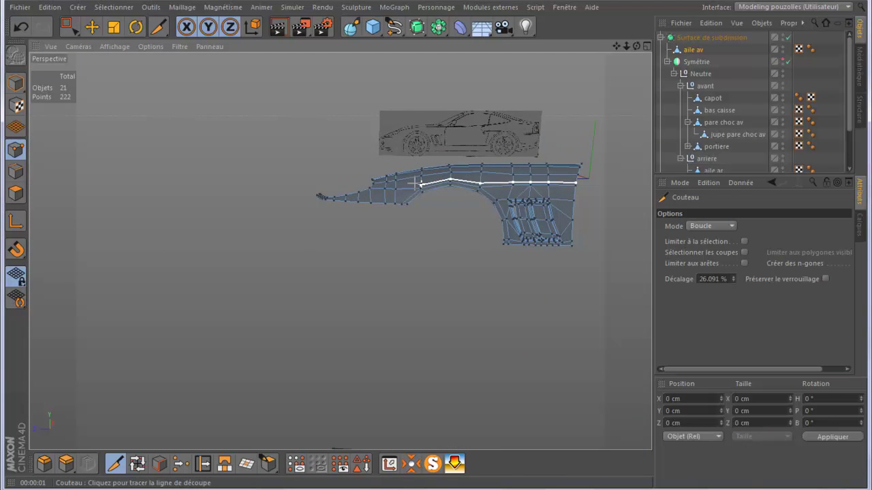
{"action": "scroll", "coordinate": [409, 184], "scroll_direction": "up", "scroll_amount": 2}
{"action": "scroll", "coordinate": [402, 186], "scroll_direction": "up", "scroll_amount": 1}
{"action": "scroll", "coordinate": [398, 186], "scroll_direction": "up", "scroll_amount": 2}
{"action": "scroll", "coordinate": [397, 186], "scroll_direction": "up", "scroll_amount": 1}
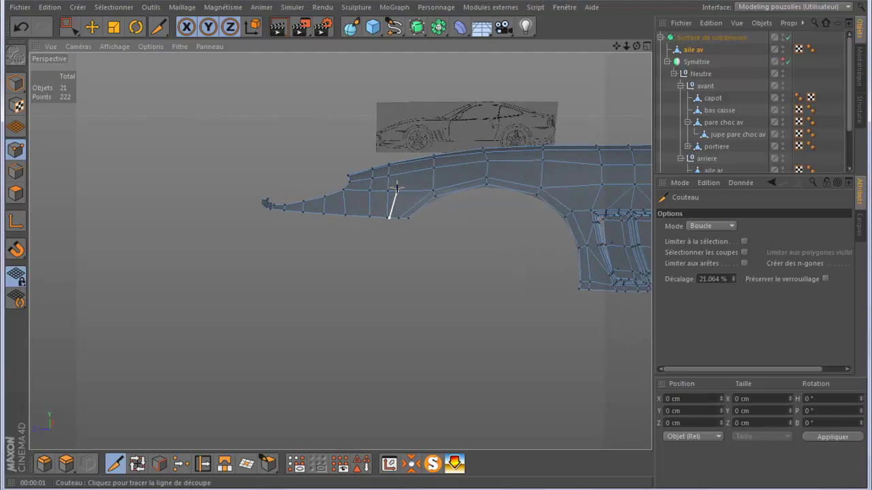
{"action": "scroll", "coordinate": [397, 187], "scroll_direction": "up", "scroll_amount": 1}
{"action": "scroll", "coordinate": [399, 186], "scroll_direction": "up", "scroll_amount": 2}
{"action": "scroll", "coordinate": [399, 185], "scroll_direction": "up", "scroll_amount": 2}
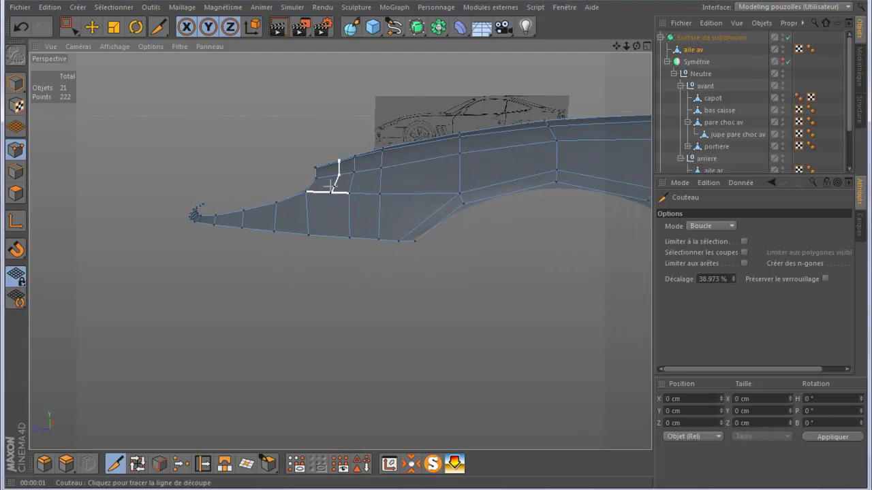
{"action": "left_click_drag", "start_coordinate": [341, 249], "coordinate": [340, 251], "text": "alt"}
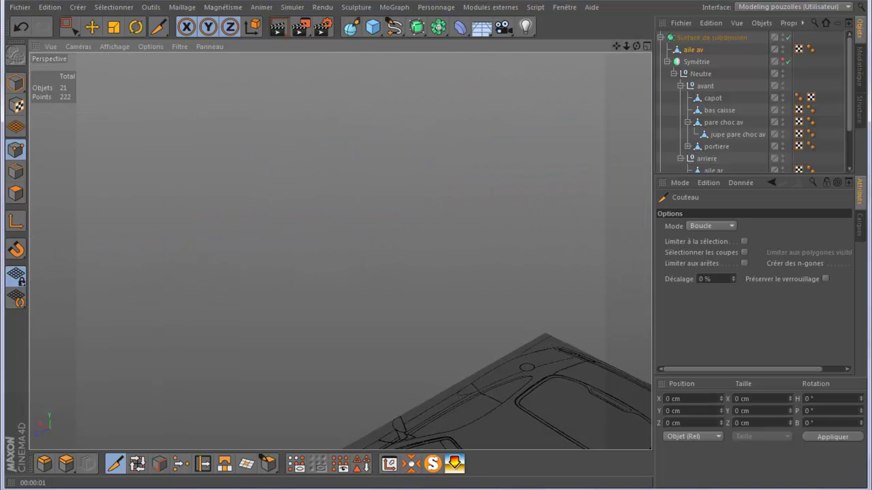
{"action": "mouse_move", "coordinate": [522, 195]}
{"action": "left_mouse_down", "text": "alt"}
{"action": "mouse_move", "coordinate": [522, 204]}
{"action": "mouse_move", "coordinate": [495, 209]}
{"action": "left_mouse_up", "text": "alt"}
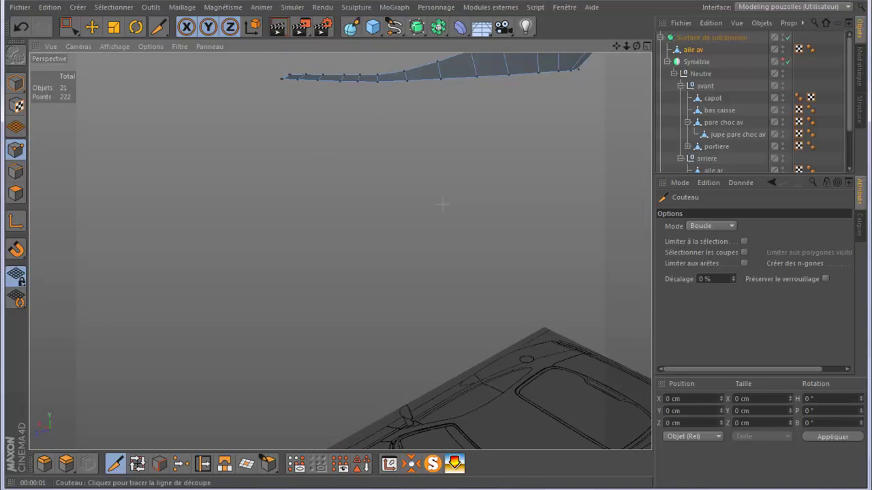
{"action": "left_click_drag", "start_coordinate": [443, 203], "coordinate": [293, 252], "text": "alt"}
{"action": "mouse_move", "coordinate": [139, 332]}
{"action": "left_mouse_down", "text": "alt"}
{"action": "mouse_move", "coordinate": [138, 318]}
{"action": "mouse_move", "coordinate": [235, 315]}
{"action": "left_mouse_up", "text": "alt"}
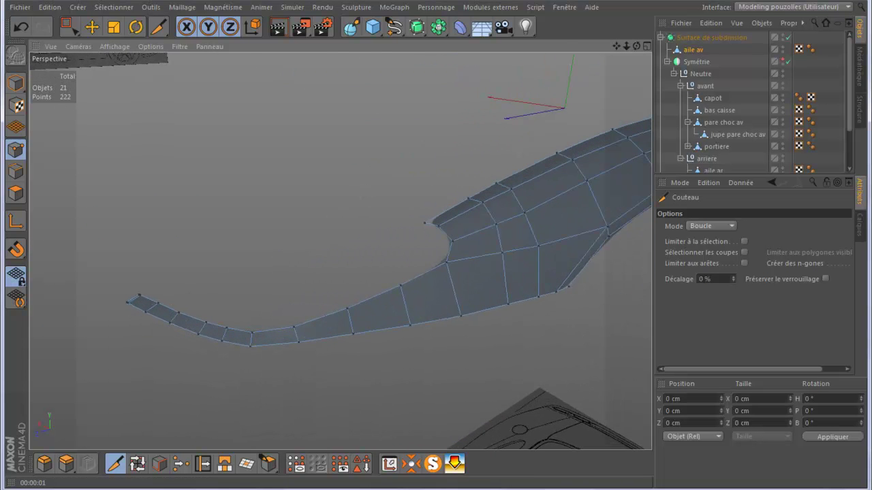
{"action": "left_click_drag", "start_coordinate": [340, 250], "coordinate": [396, 242], "text": "alt"}
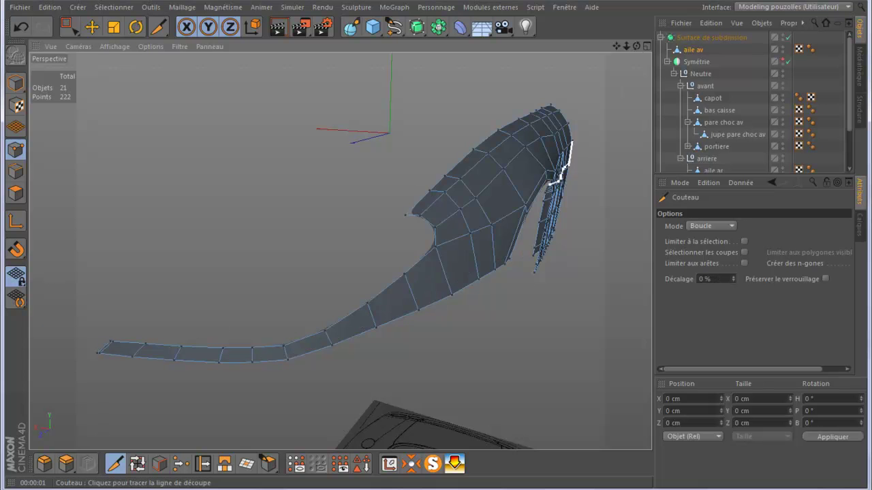
{"action": "left_click_drag", "start_coordinate": [340, 250], "coordinate": [158, 322], "text": "alt"}
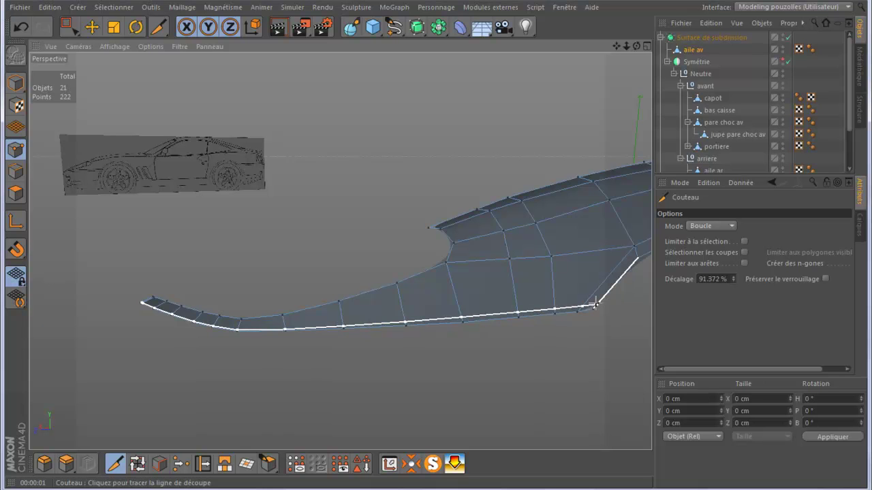
{"action": "left_click", "coordinate": [594, 304]}
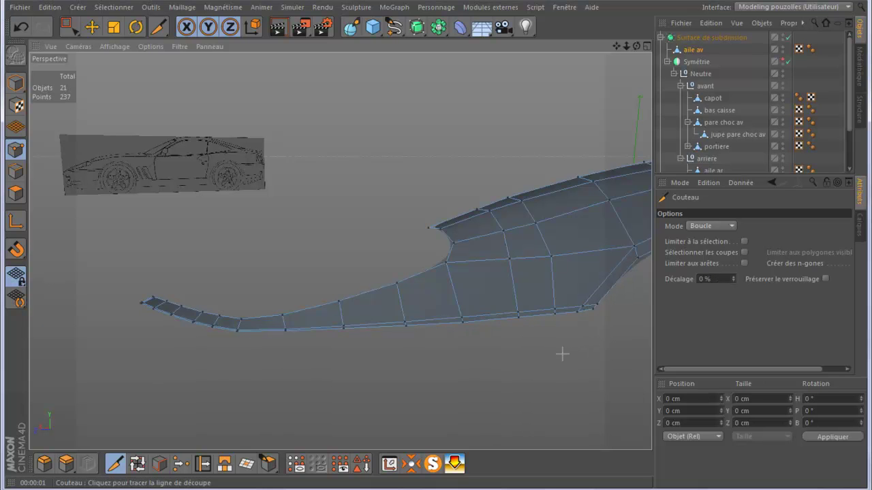
View the fender from the side and add an edge loop following the wheel arch.
{"action": "left_click_drag", "start_coordinate": [495, 366], "coordinate": [402, 372], "text": "alt"}
{"action": "left_click_drag", "start_coordinate": [282, 374], "coordinate": [244, 374], "text": "alt"}
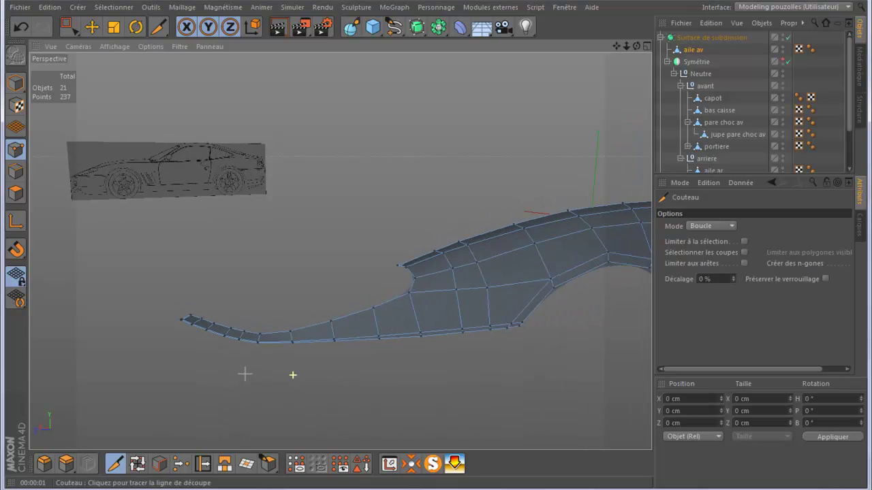
{"action": "left_click_drag", "start_coordinate": [485, 379], "coordinate": [386, 358], "text": "alt"}
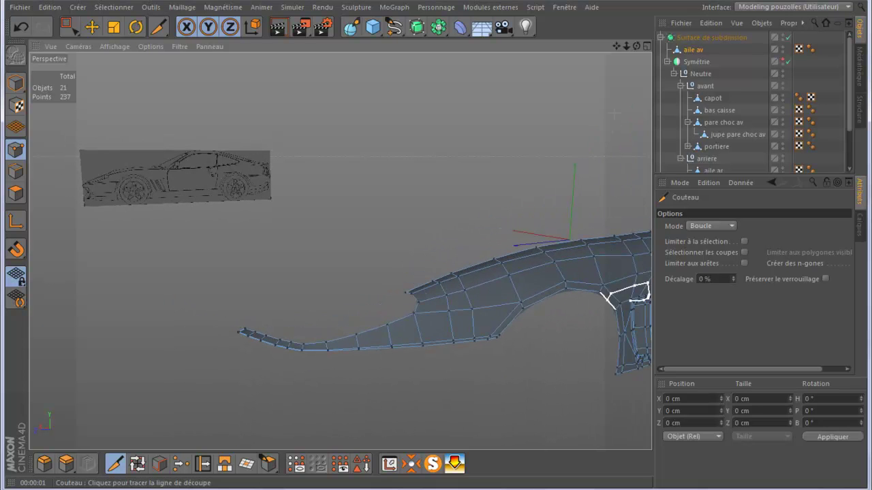
{"action": "left_click_drag", "start_coordinate": [341, 252], "coordinate": [286, 259], "text": "alt"}
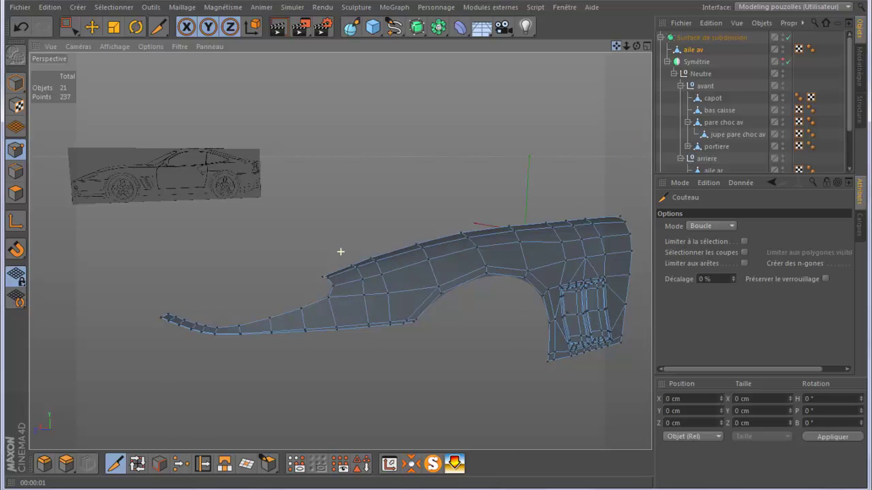
{"action": "scroll", "coordinate": [379, 350], "scroll_direction": "up", "scroll_amount": 2}
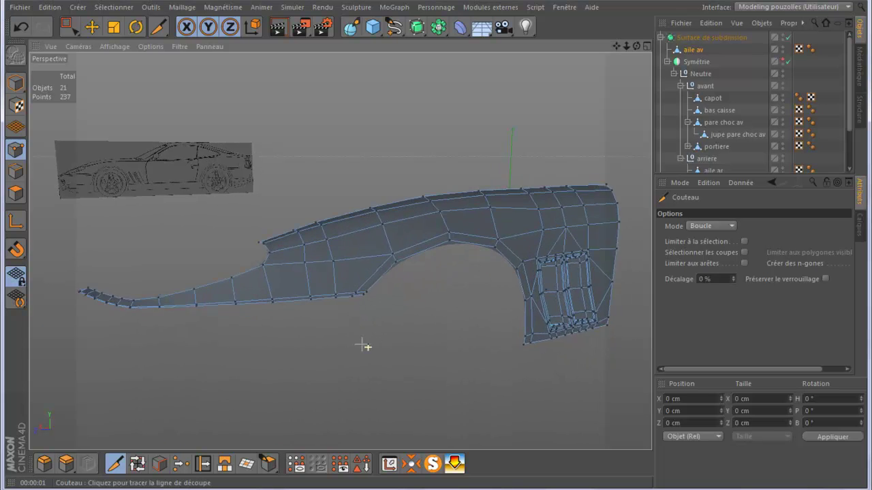
{"action": "scroll", "coordinate": [362, 345], "scroll_direction": "up", "scroll_amount": 2}
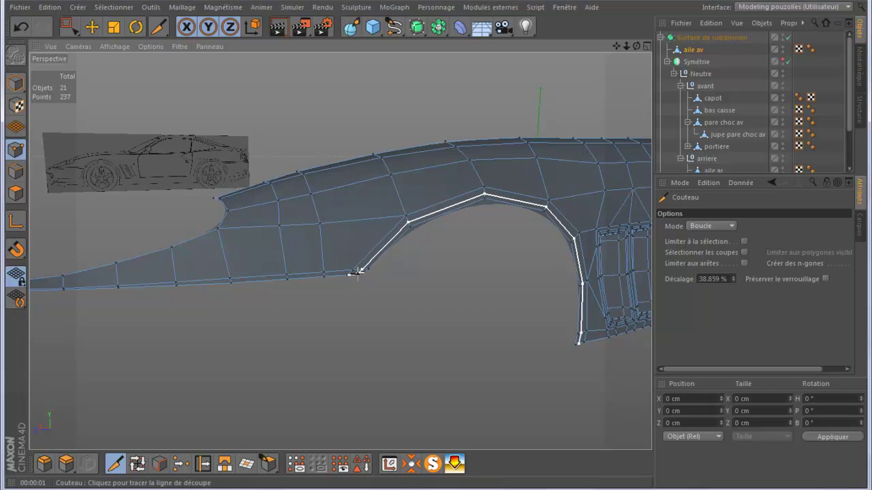
{"action": "left_click", "coordinate": [357, 273]}
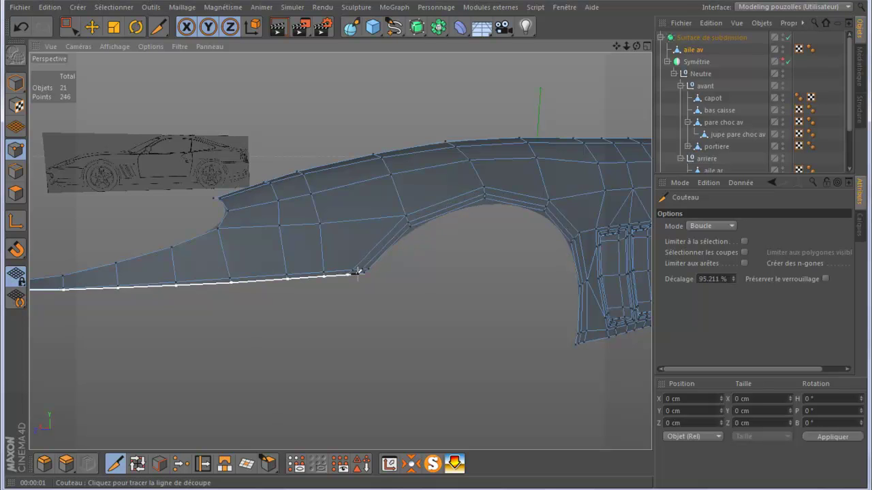
{"action": "scroll", "coordinate": [283, 335], "scroll_direction": "down", "scroll_amount": 2}
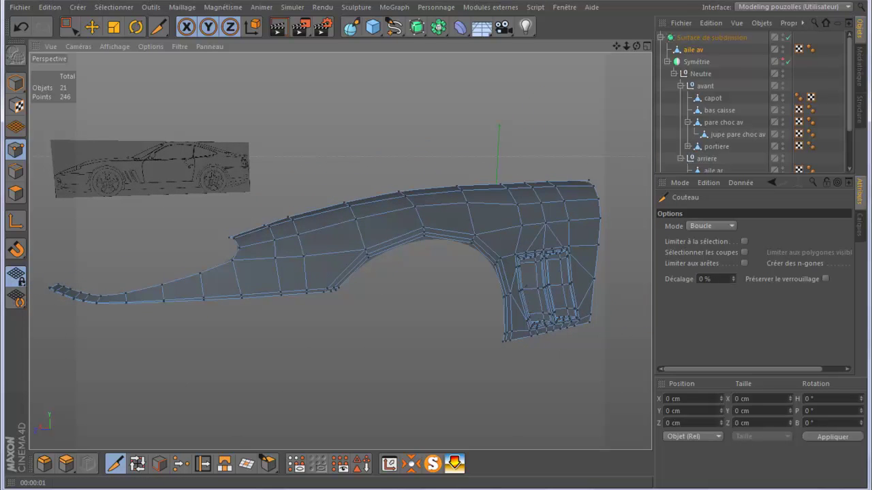
{"action": "scroll", "coordinate": [598, 346], "scroll_direction": "up", "scroll_amount": 1}
{"action": "scroll", "coordinate": [598, 346], "scroll_direction": "up", "scroll_amount": 2}
{"action": "scroll", "coordinate": [598, 346], "scroll_direction": "up", "scroll_amount": 1}
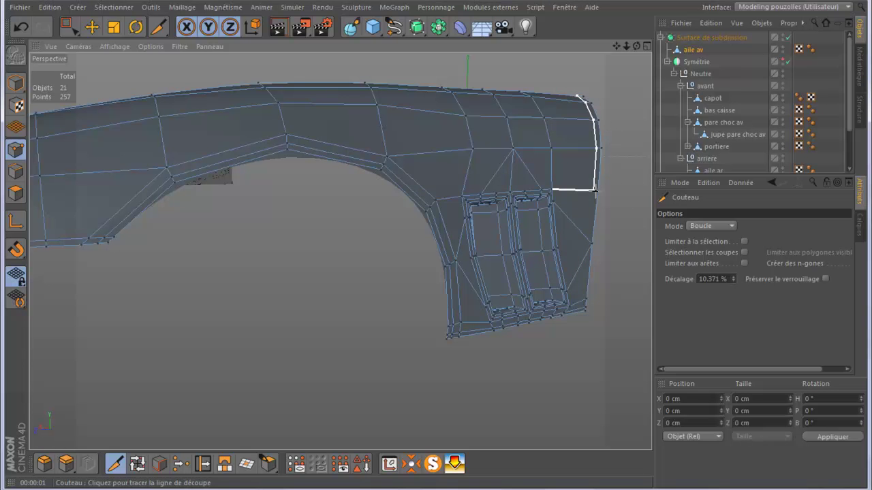
Add two loop cuts near the fender's rear corner and lower rear corner.
{"action": "scroll", "coordinate": [596, 190], "scroll_direction": "up", "scroll_amount": 1}
{"action": "scroll", "coordinate": [596, 190], "scroll_direction": "up", "scroll_amount": 1}
{"action": "scroll", "coordinate": [596, 190], "scroll_direction": "up", "scroll_amount": 2}
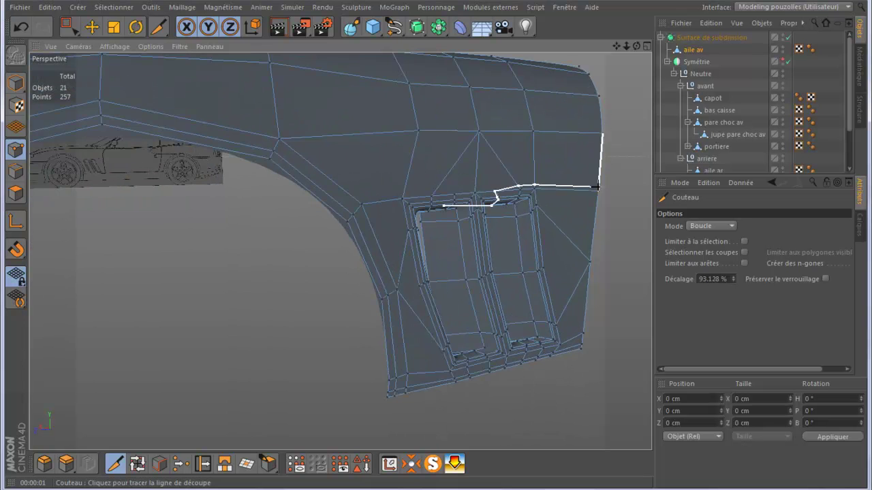
{"action": "scroll", "coordinate": [596, 187], "scroll_direction": "up", "scroll_amount": 1}
{"action": "scroll", "coordinate": [596, 188], "scroll_direction": "up", "scroll_amount": 1}
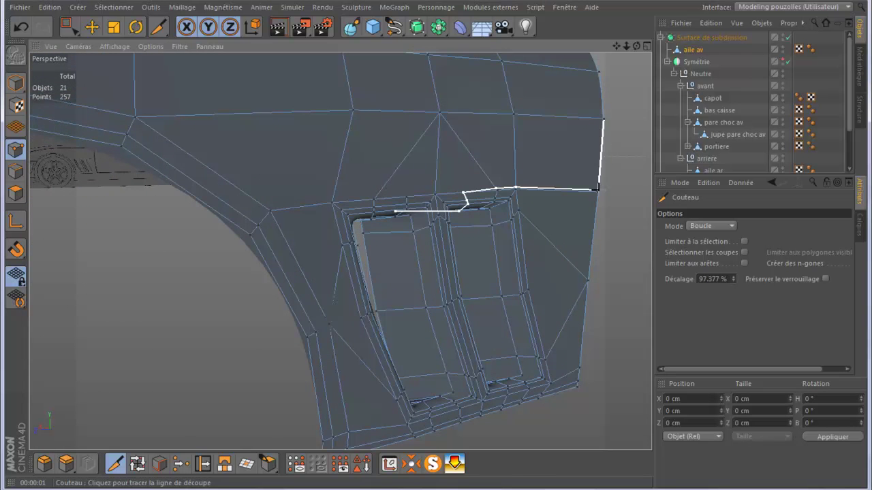
{"action": "left_click", "coordinate": [594, 191]}
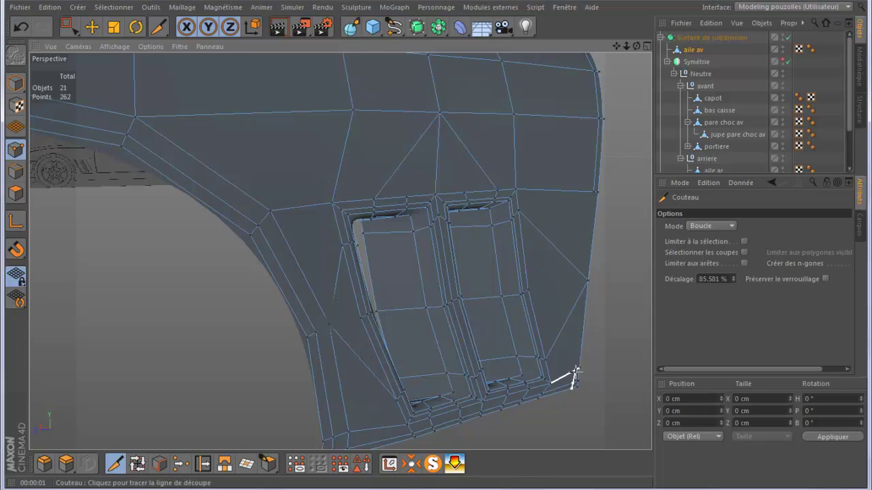
{"action": "left_click", "coordinate": [574, 376]}
Switch the knife to Line mode and cut a line down the front edge beside the vent.
{"action": "left_click", "coordinate": [712, 226]}
{"action": "left_click", "coordinate": [701, 237]}
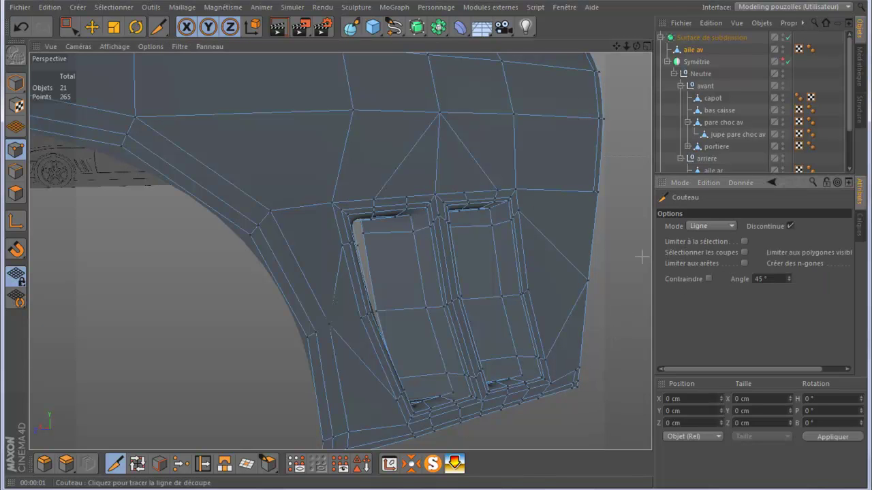
{"action": "scroll", "coordinate": [642, 253], "scroll_direction": "up", "scroll_amount": 3}
{"action": "scroll", "coordinate": [642, 253], "scroll_direction": "up", "scroll_amount": 3}
{"action": "scroll", "coordinate": [626, 247], "scroll_direction": "up", "scroll_amount": 3}
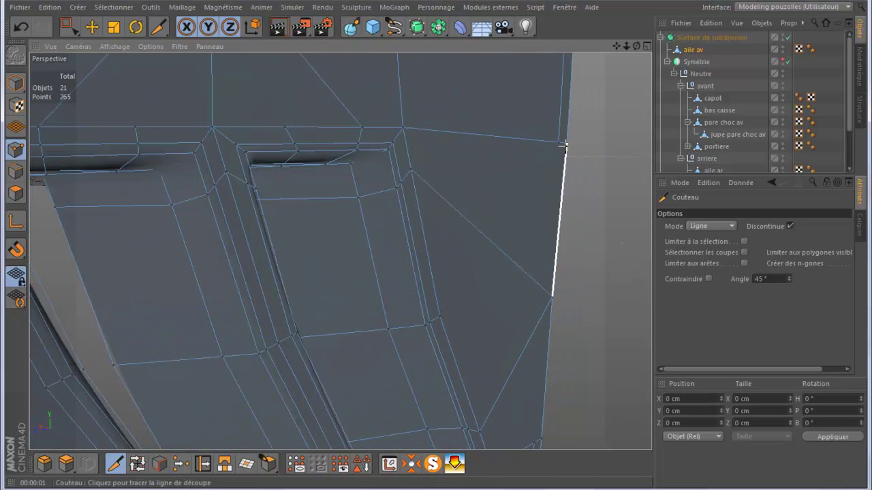
{"action": "left_click_drag", "start_coordinate": [558, 144], "coordinate": [545, 292]}
{"action": "scroll", "coordinate": [545, 291], "scroll_direction": "up", "scroll_amount": 3}
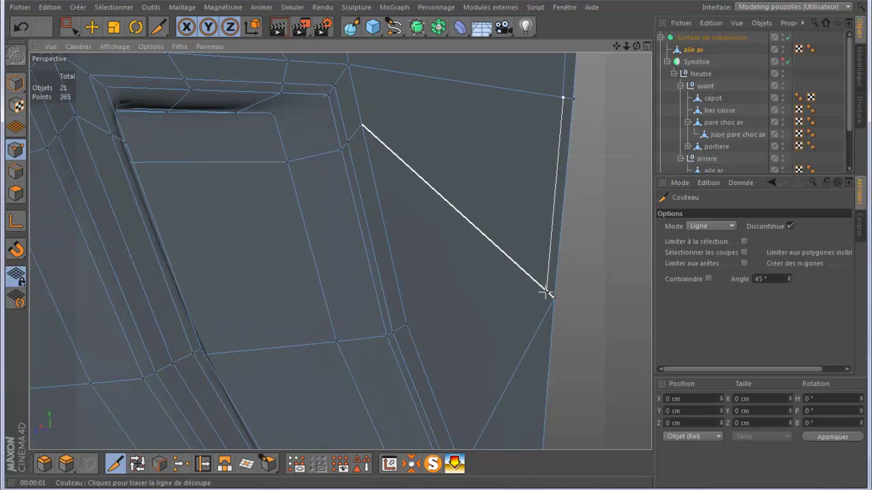
{"action": "left_click", "coordinate": [548, 295]}
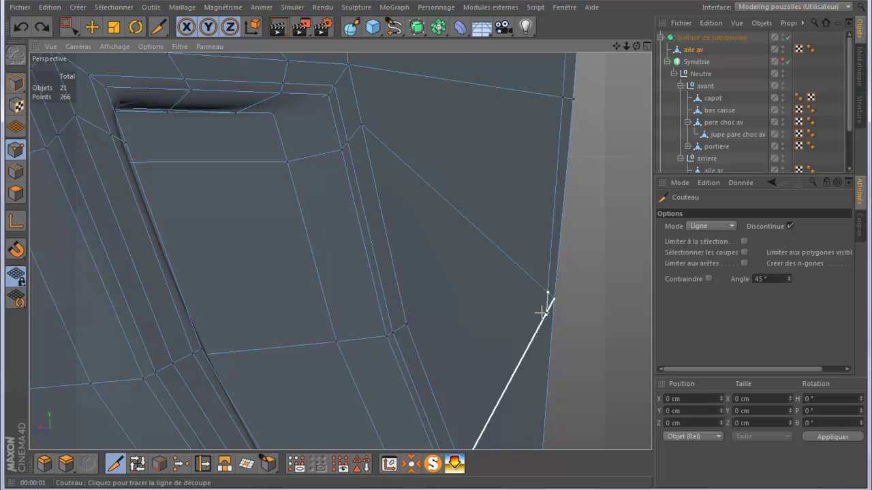
Add another line cut on the front edge from the lower edge point, reaching 267 points.
{"action": "left_click", "coordinate": [542, 312]}
{"action": "scroll", "coordinate": [543, 249], "scroll_direction": "down", "scroll_amount": 2}
{"action": "scroll", "coordinate": [543, 265], "scroll_direction": "down", "scroll_amount": 2}
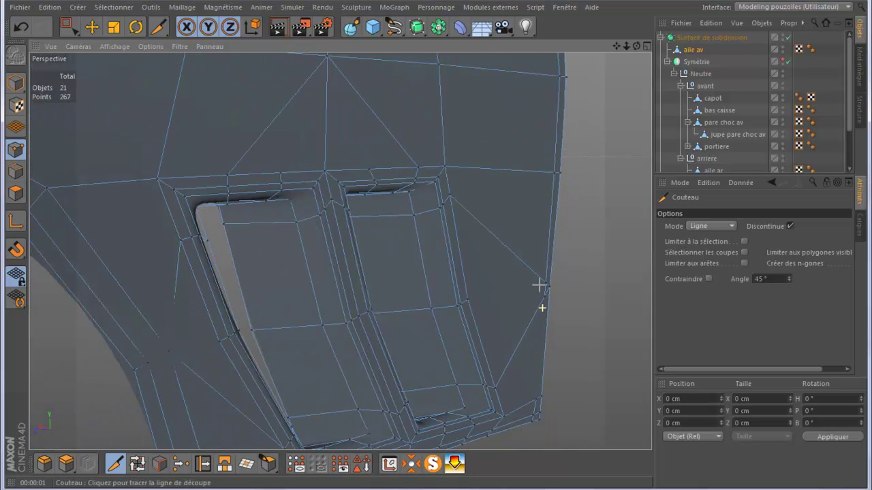
{"action": "left_click", "coordinate": [537, 398]}
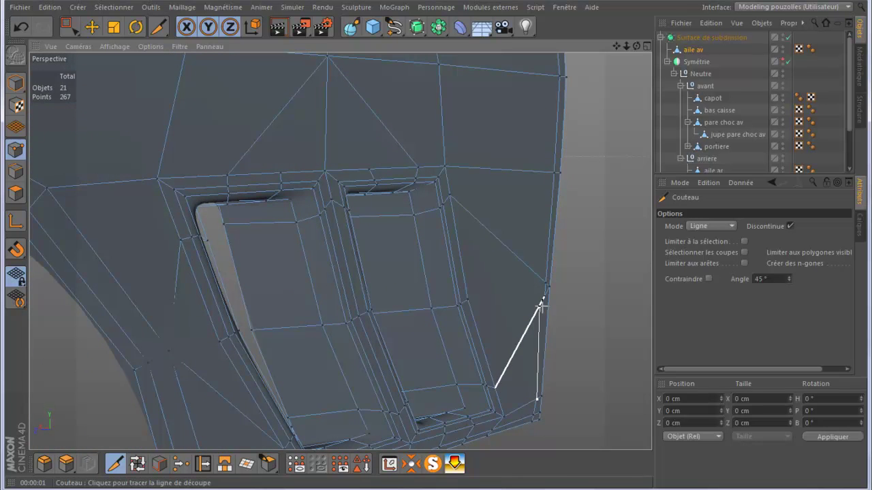
{"action": "left_click", "coordinate": [543, 297]}
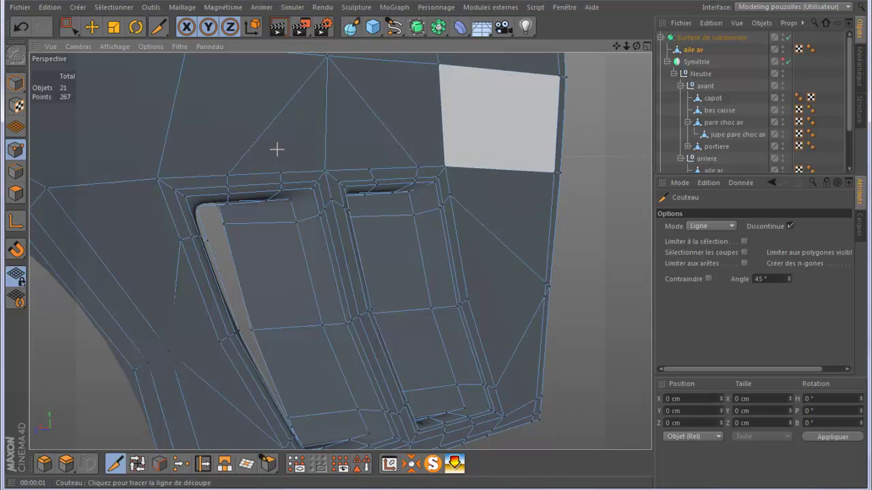
{"action": "left_click", "coordinate": [68, 26]}
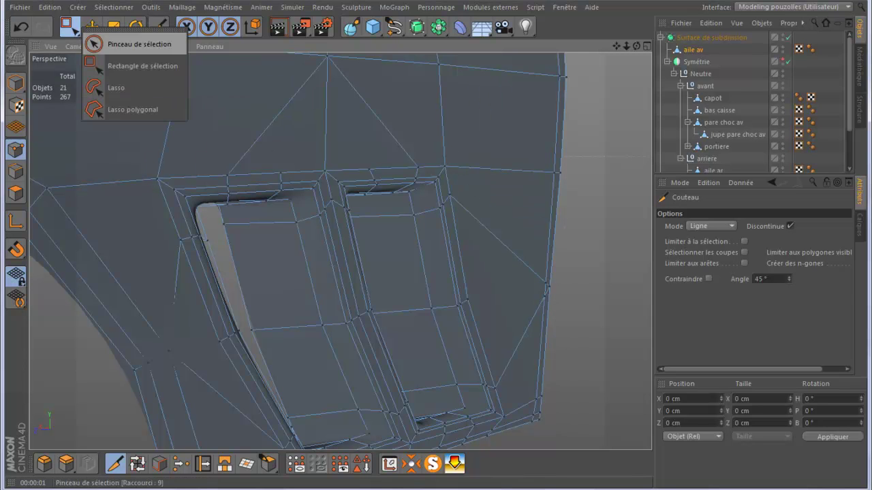
Brush-select the two overlapping front-edge points and weld them into one, leaving 266 points.
{"action": "left_click", "coordinate": [136, 44]}
{"action": "left_click", "coordinate": [536, 295]}
{"action": "left_click_drag", "start_coordinate": [536, 283], "coordinate": [521, 286]}
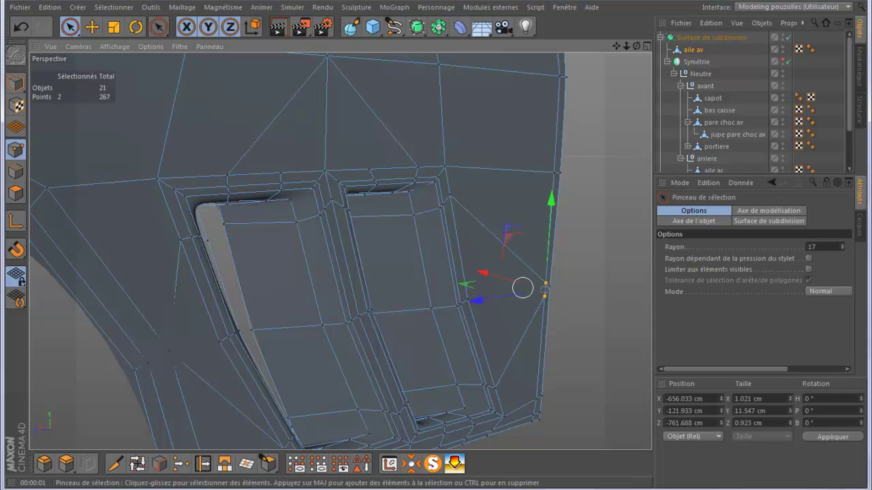
{"action": "left_click", "coordinate": [180, 464]}
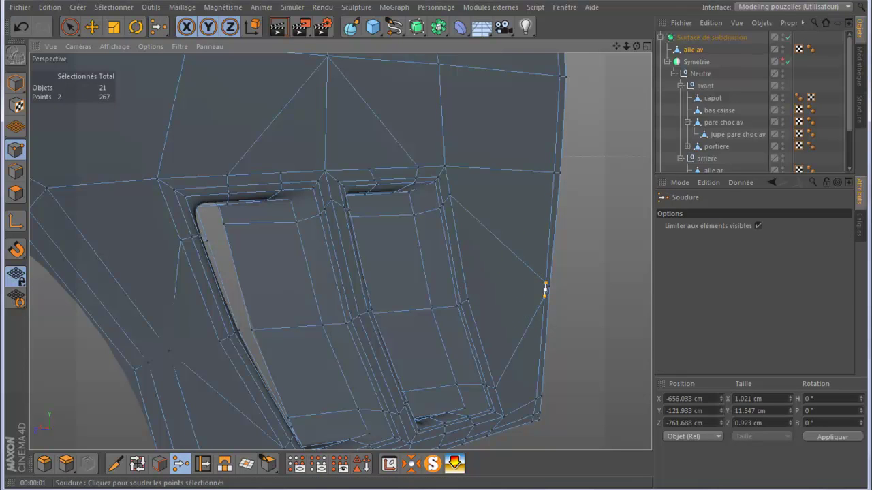
{"action": "left_click", "coordinate": [545, 290]}
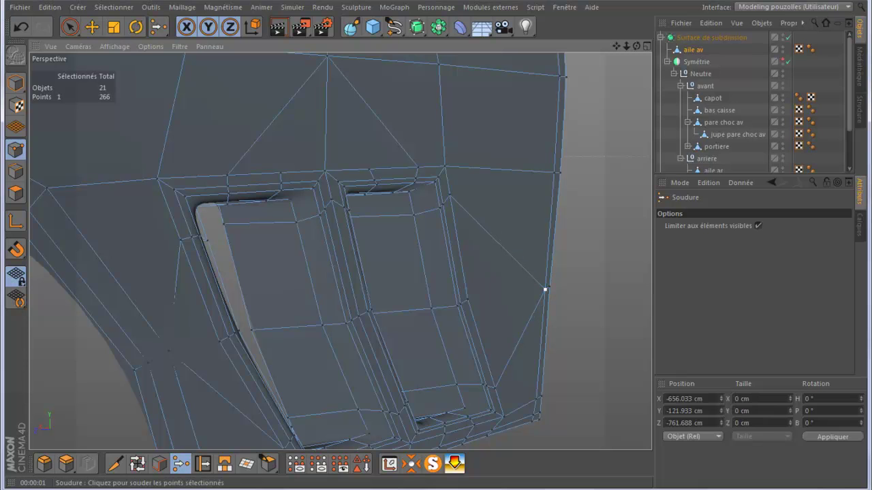
{"action": "left_click", "coordinate": [115, 464]}
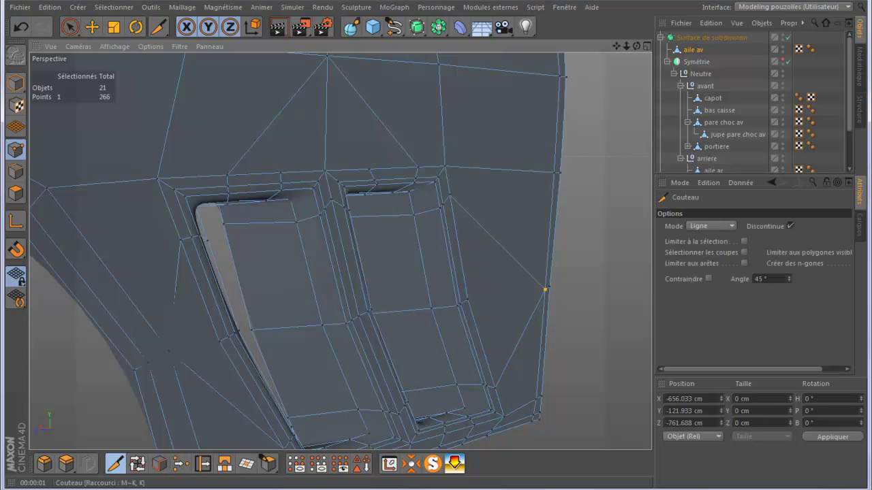
{"action": "left_click", "coordinate": [712, 225]}
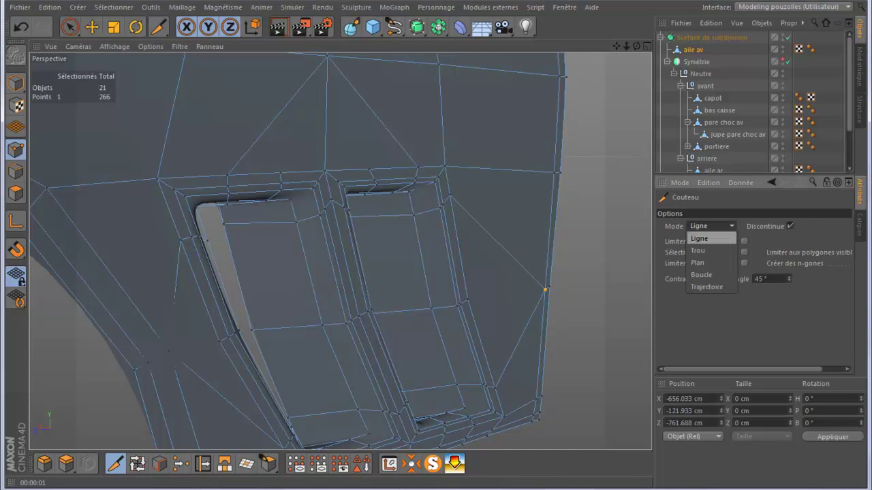
In Boucle mode, slide and commit an edge loop along the fender's top edge (277 points).
{"action": "left_click", "coordinate": [702, 274]}
{"action": "scroll", "coordinate": [585, 254], "scroll_direction": "down", "scroll_amount": 4}
{"action": "scroll", "coordinate": [571, 315], "scroll_direction": "down", "scroll_amount": 2}
{"action": "scroll", "coordinate": [591, 339], "scroll_direction": "down", "scroll_amount": 2}
{"action": "scroll", "coordinate": [591, 339], "scroll_direction": "down", "scroll_amount": 2}
{"action": "scroll", "coordinate": [591, 339], "scroll_direction": "down", "scroll_amount": 2}
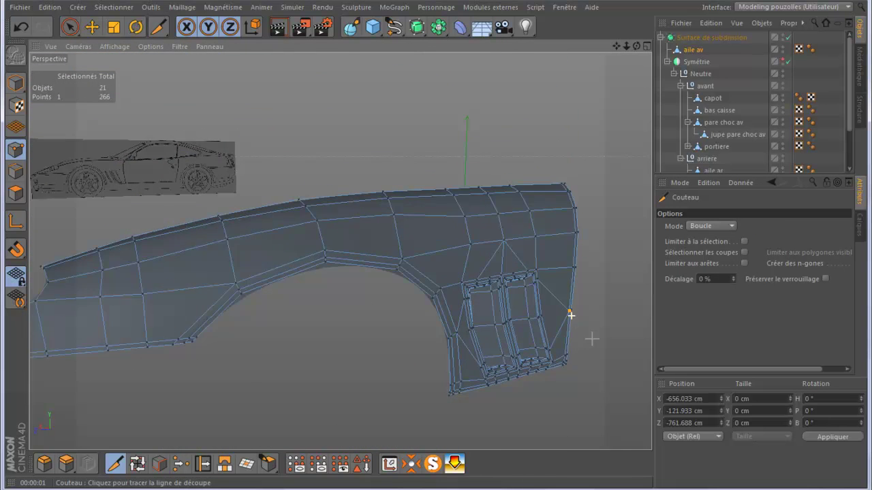
{"action": "scroll", "coordinate": [591, 339], "scroll_direction": "down", "scroll_amount": 2}
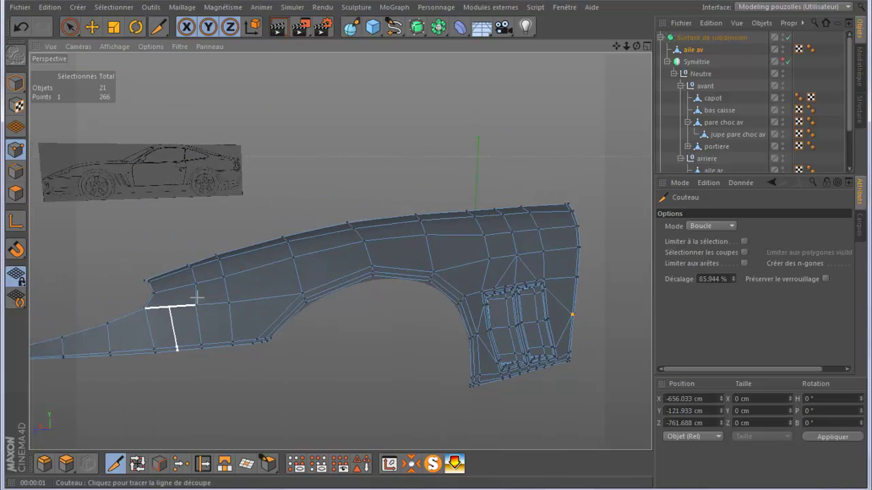
{"action": "left_click_drag", "start_coordinate": [499, 220], "coordinate": [569, 206]}
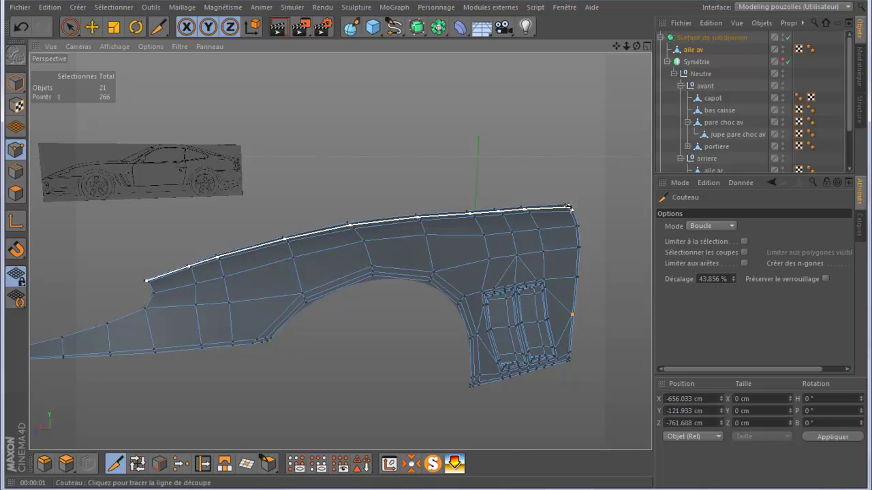
{"action": "scroll", "coordinate": [569, 207], "scroll_direction": "up", "scroll_amount": 1}
{"action": "scroll", "coordinate": [569, 206], "scroll_direction": "up", "scroll_amount": 1}
{"action": "scroll", "coordinate": [569, 206], "scroll_direction": "up", "scroll_amount": 1}
{"action": "scroll", "coordinate": [567, 205], "scroll_direction": "up", "scroll_amount": 1}
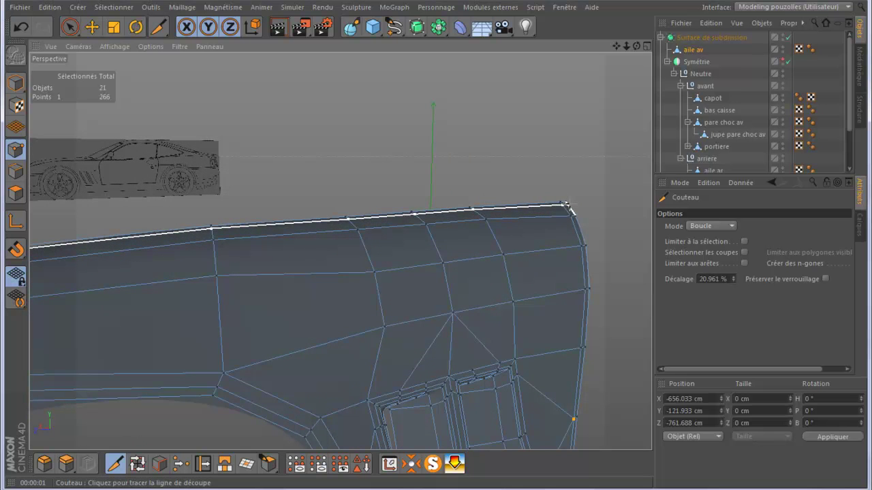
{"action": "left_click", "coordinate": [566, 205]}
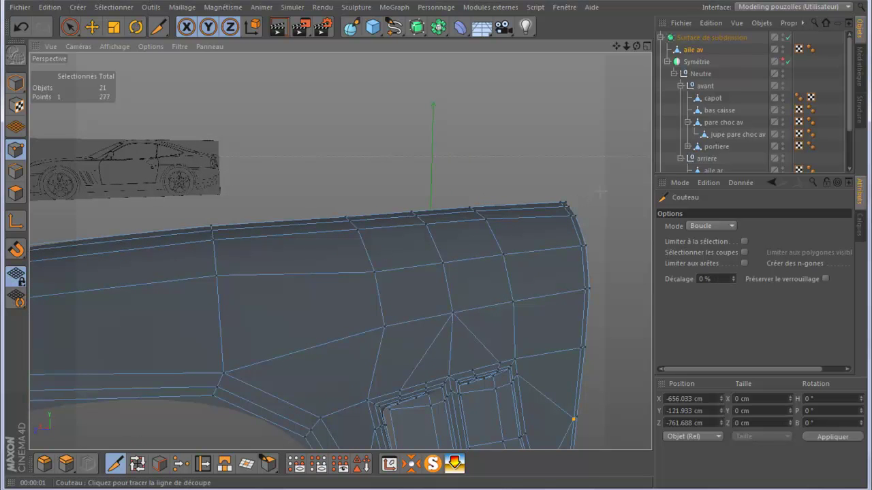
Orbit the view around to the fender's rear tail.
{"action": "mouse_move", "coordinate": [340, 251]}
{"action": "left_mouse_down", "text": "alt"}
{"action": "mouse_move", "coordinate": [368, 248]}
{"action": "mouse_move", "coordinate": [381, 259]}
{"action": "left_mouse_up", "text": "alt"}
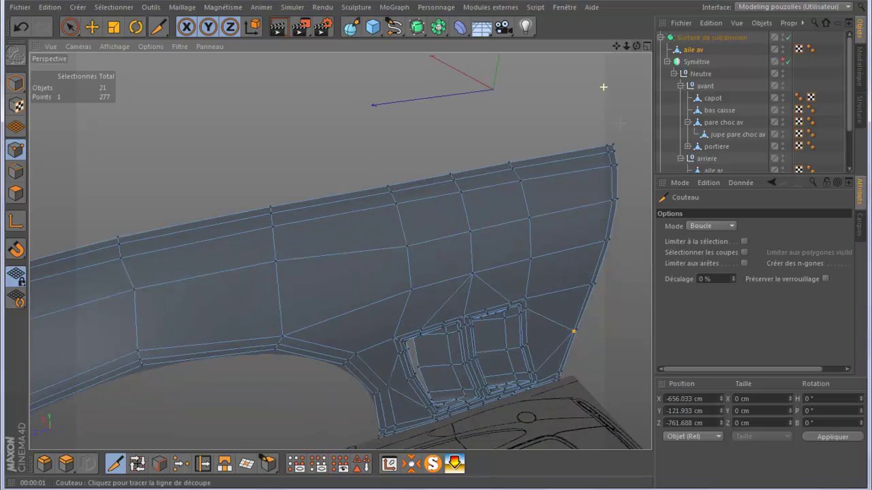
{"action": "scroll", "coordinate": [733, 155], "scroll_direction": "down", "scroll_amount": 3}
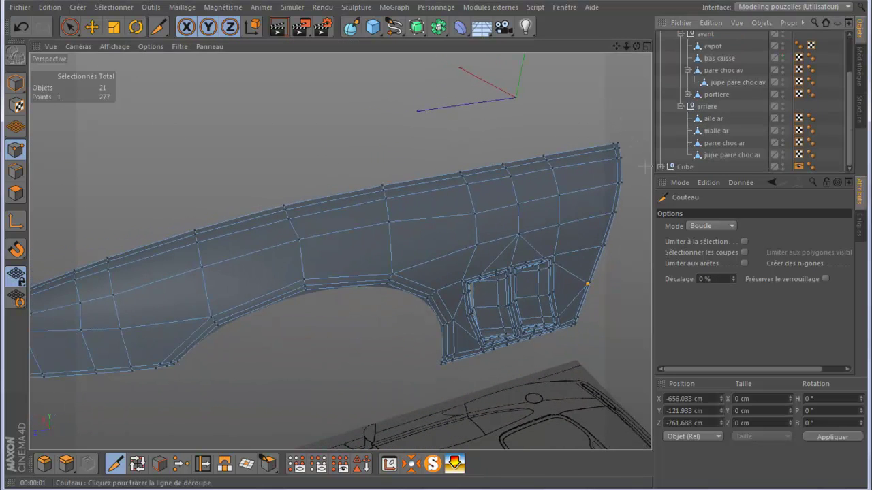
{"action": "scroll", "coordinate": [722, 102], "scroll_direction": "up", "scroll_amount": 2}
{"action": "scroll", "coordinate": [722, 102], "scroll_direction": "up", "scroll_amount": 2}
{"action": "left_click_drag", "start_coordinate": [470, 170], "coordinate": [491, 154], "text": "alt"}
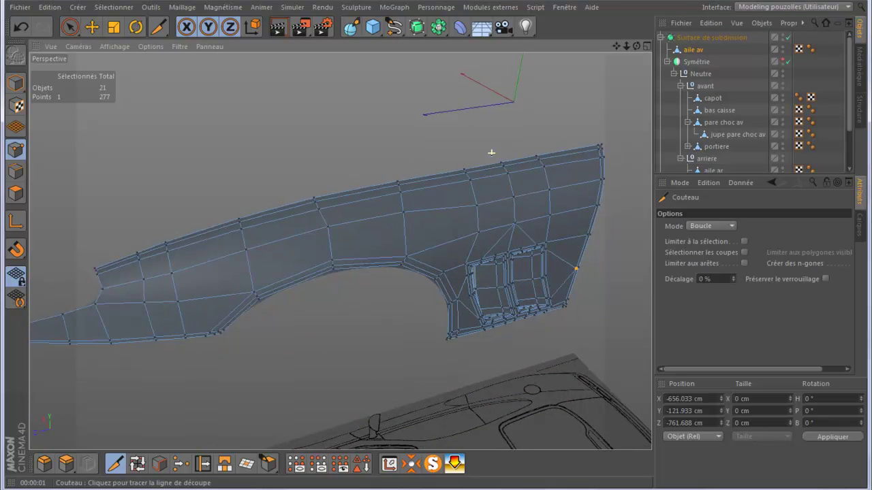
{"action": "scroll", "coordinate": [80, 270], "scroll_direction": "up", "scroll_amount": 3}
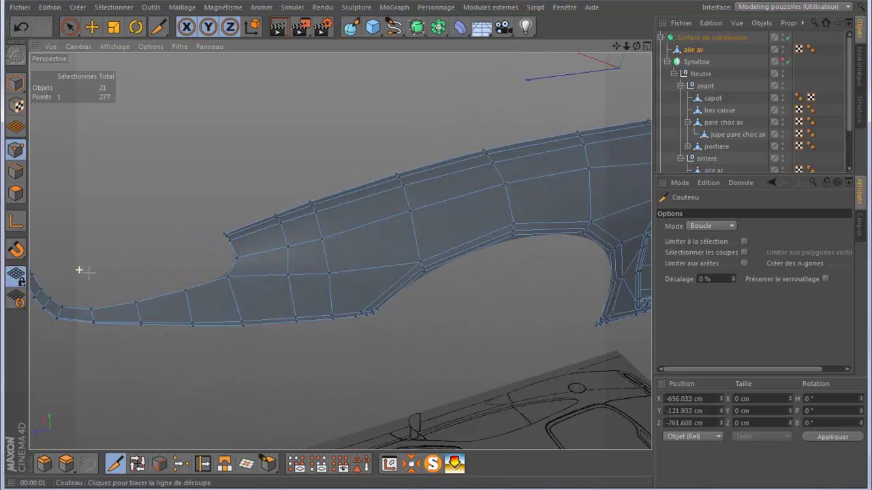
{"action": "left_click_drag", "start_coordinate": [340, 250], "coordinate": [344, 251], "text": "alt"}
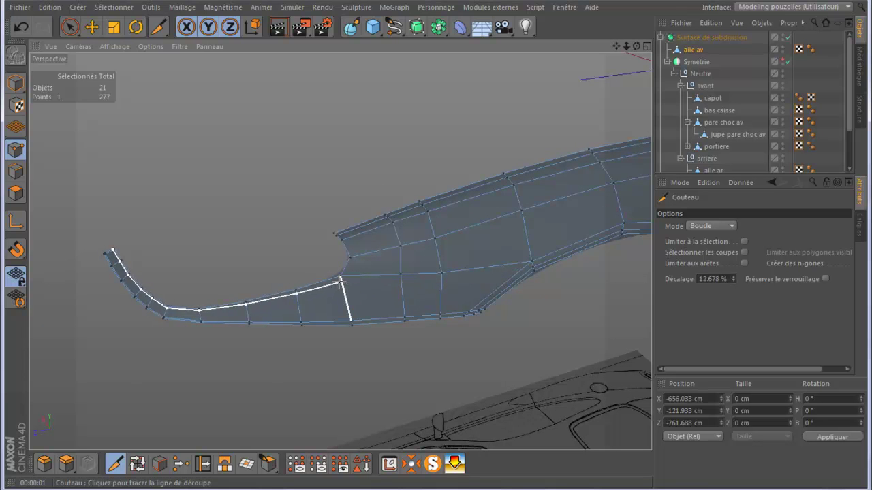
Add two edge loops by the rear-tail notch and weld the adjacent points together.
{"action": "left_click", "coordinate": [341, 281]}
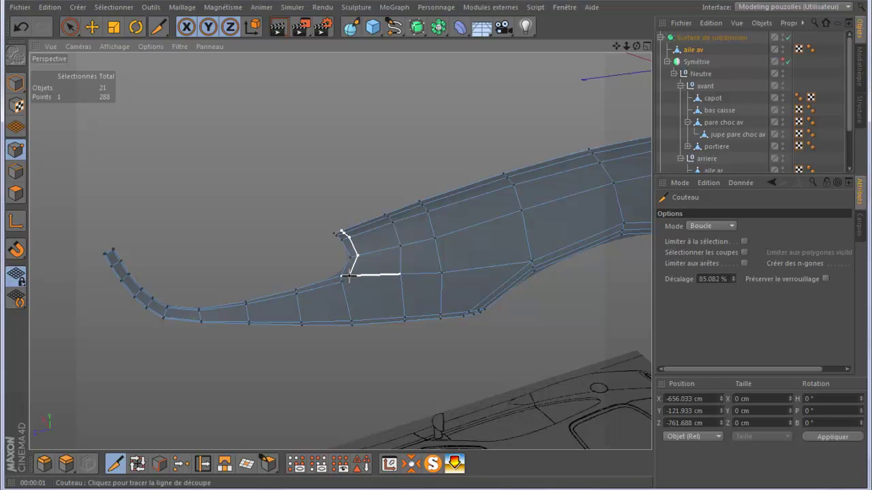
{"action": "left_click", "coordinate": [346, 276]}
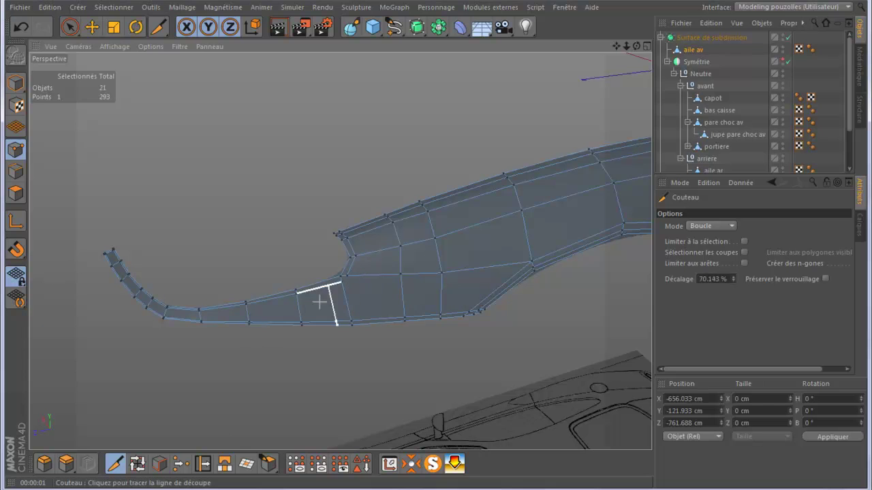
{"action": "left_click", "coordinate": [68, 26]}
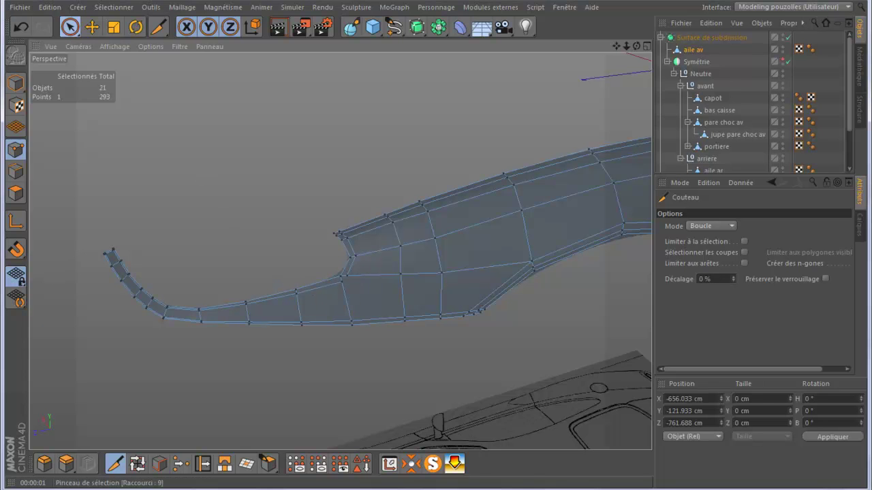
{"action": "left_click", "coordinate": [340, 291]}
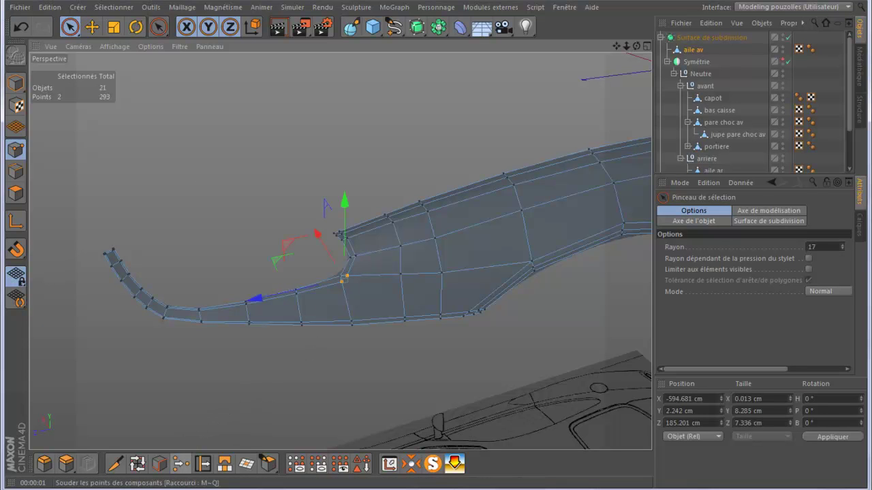
{"action": "left_click", "coordinate": [180, 464]}
{"action": "left_click", "coordinate": [344, 277]}
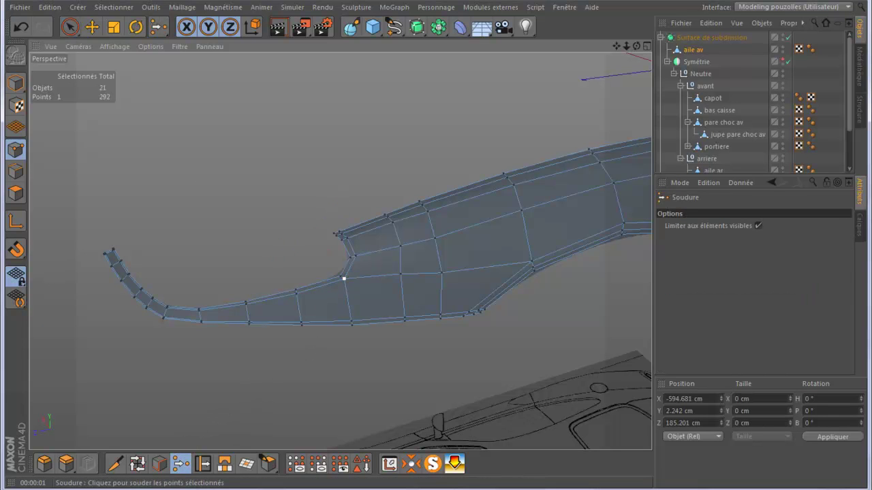
{"action": "left_click_drag", "start_coordinate": [242, 343], "coordinate": [230, 350], "text": "alt"}
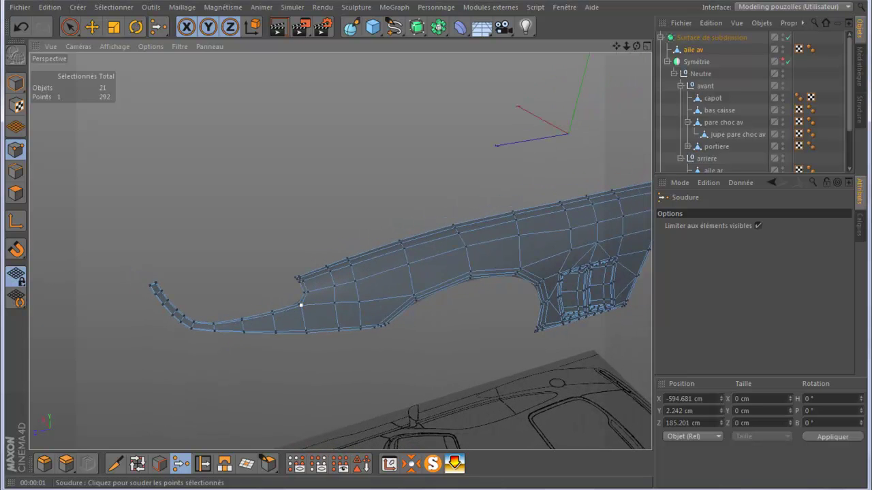
{"action": "left_click_drag", "start_coordinate": [240, 380], "coordinate": [240, 380], "text": "alt"}
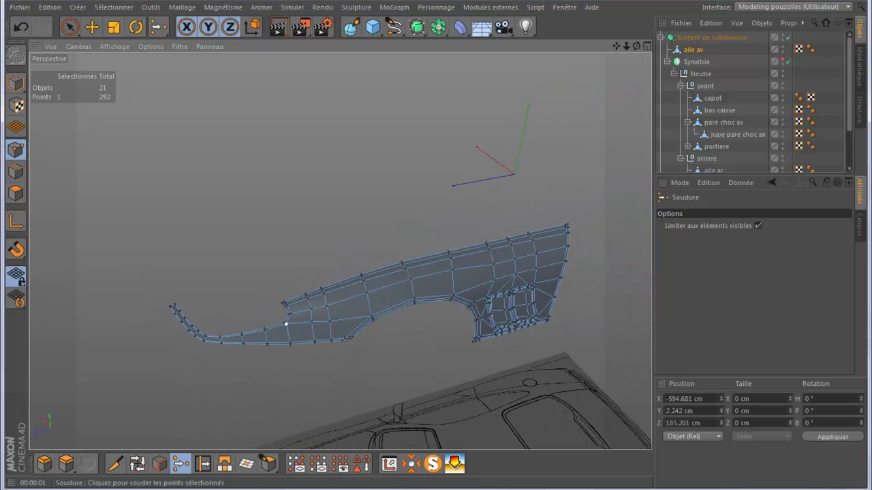
Move aile av back under the avant group and orbit around the car body.
{"action": "left_click", "coordinate": [92, 27]}
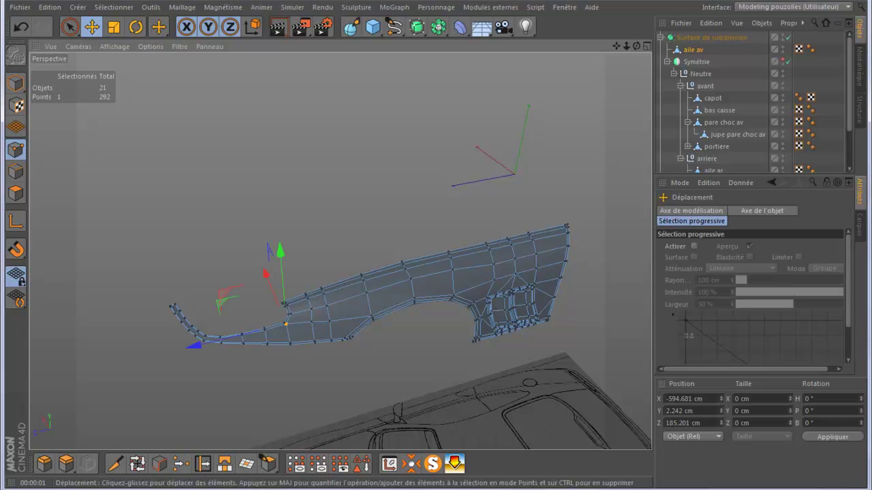
{"action": "left_click_drag", "start_coordinate": [341, 250], "coordinate": [340, 251], "text": "alt"}
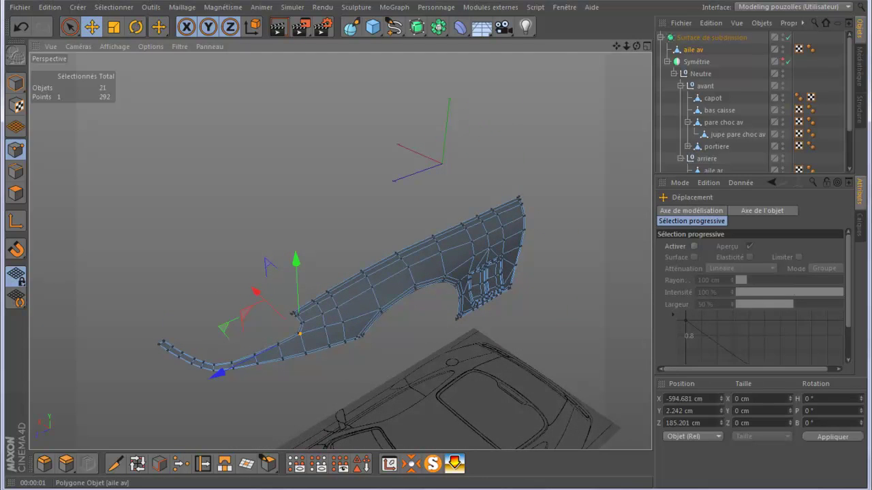
{"action": "left_click_drag", "start_coordinate": [694, 50], "coordinate": [705, 86]}
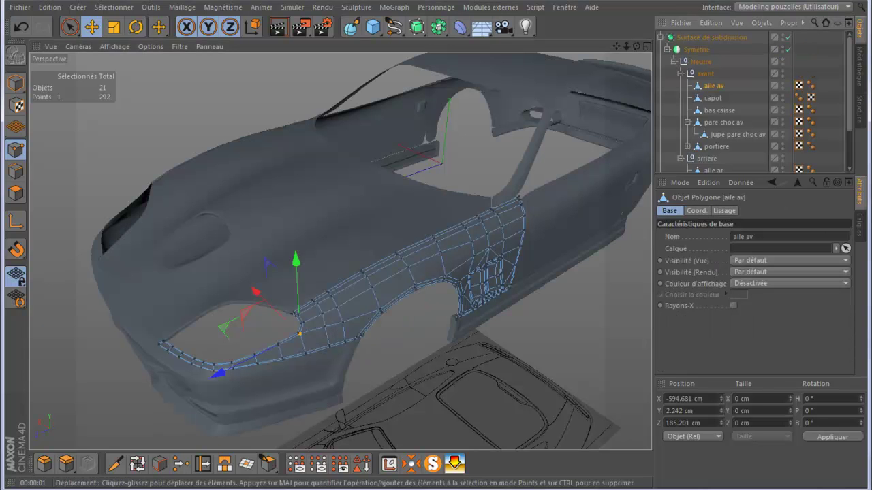
{"action": "left_click_drag", "start_coordinate": [636, 46], "coordinate": [613, 54]}
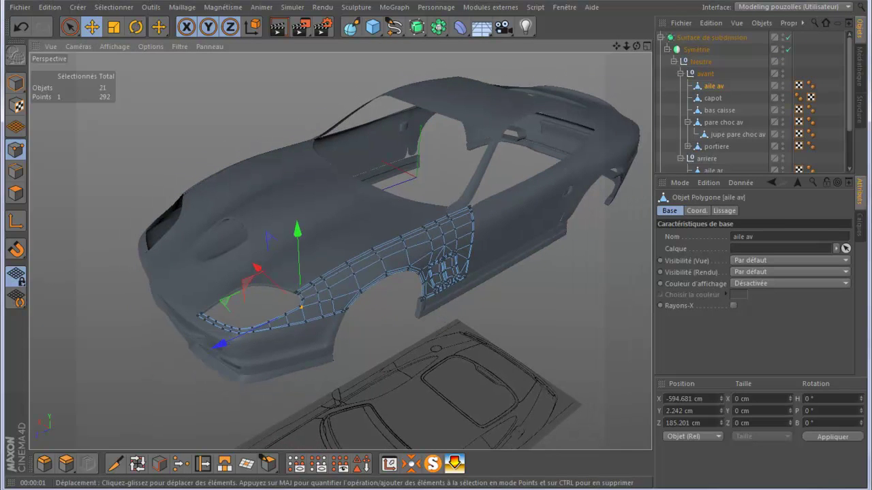
Test-render the smoothed body and fender from three orbited angles, then deselect all points.
{"action": "left_click", "coordinate": [279, 27]}
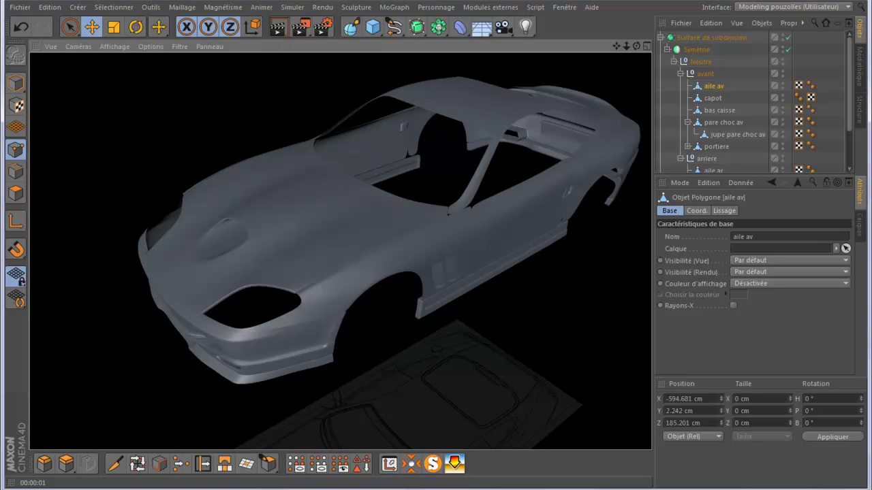
{"action": "left_click_drag", "start_coordinate": [636, 46], "coordinate": [629, 49]}
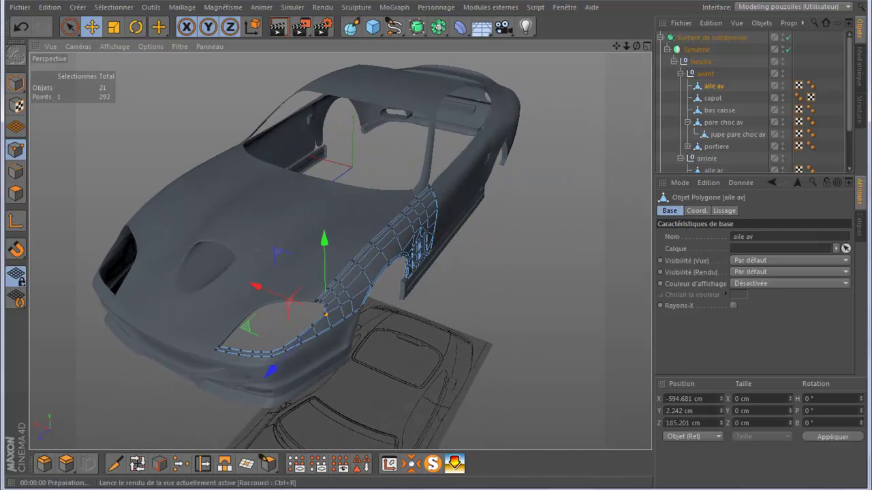
{"action": "left_click", "coordinate": [278, 27]}
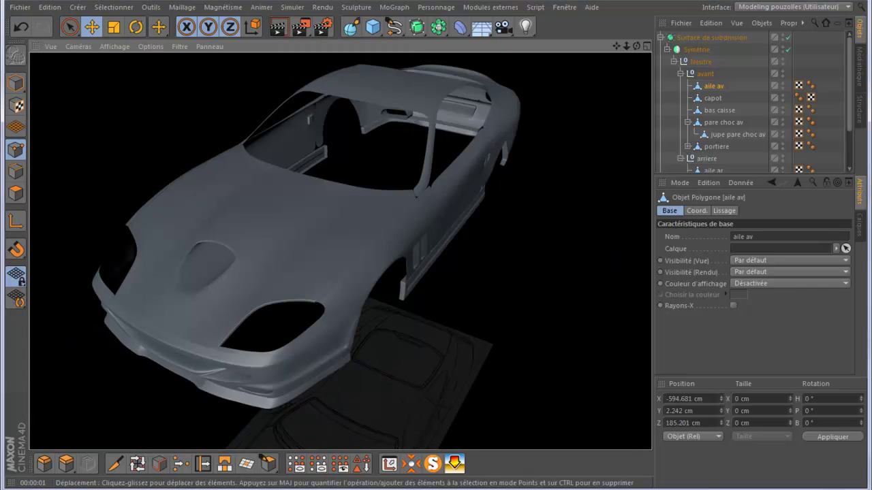
{"action": "left_click_drag", "start_coordinate": [368, 259], "coordinate": [340, 251], "text": "alt"}
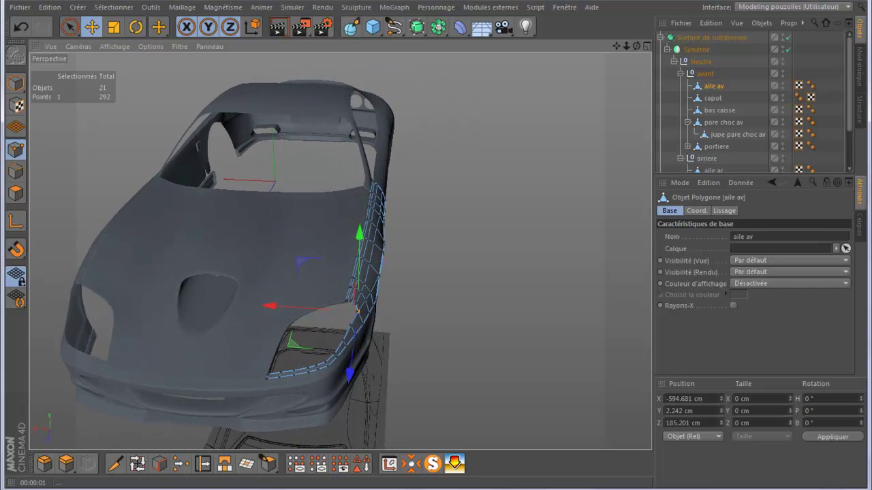
{"action": "left_click", "coordinate": [279, 27]}
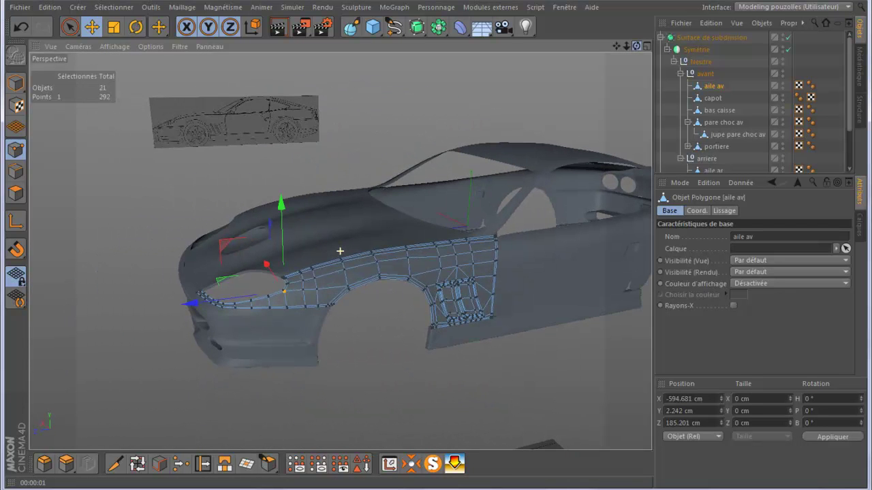
{"action": "key", "text": "ctrl+shift+a"}
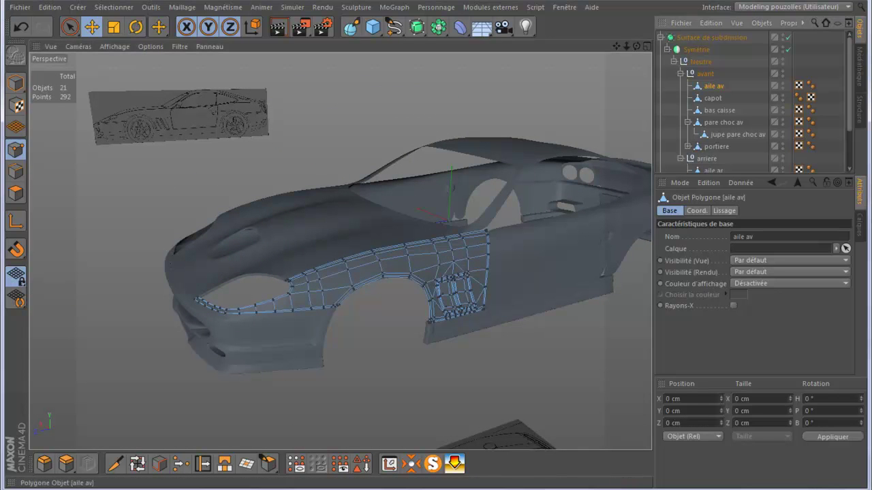
Move aile av out of the avant group to sit directly above Symétrie.
{"action": "left_click_drag", "start_coordinate": [714, 86], "coordinate": [694, 47]}
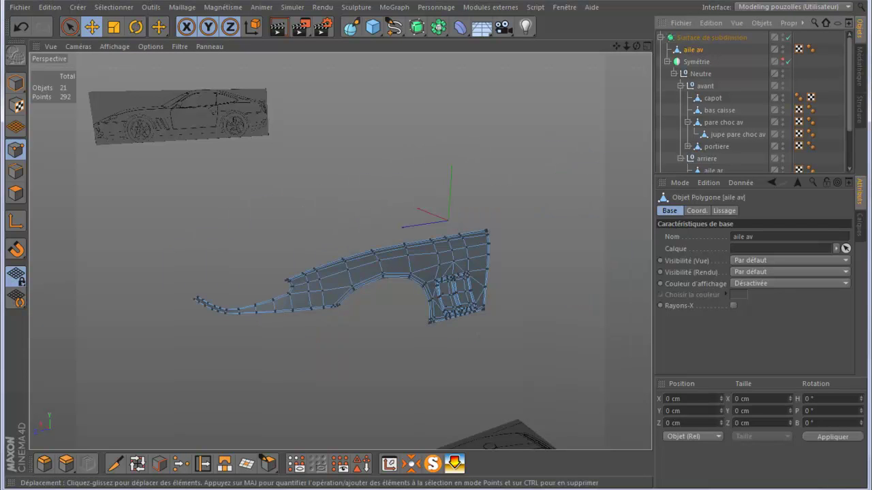
{"action": "scroll", "coordinate": [311, 314], "scroll_direction": "up", "scroll_amount": 2}
{"action": "scroll", "coordinate": [311, 317], "scroll_direction": "up", "scroll_amount": 3}
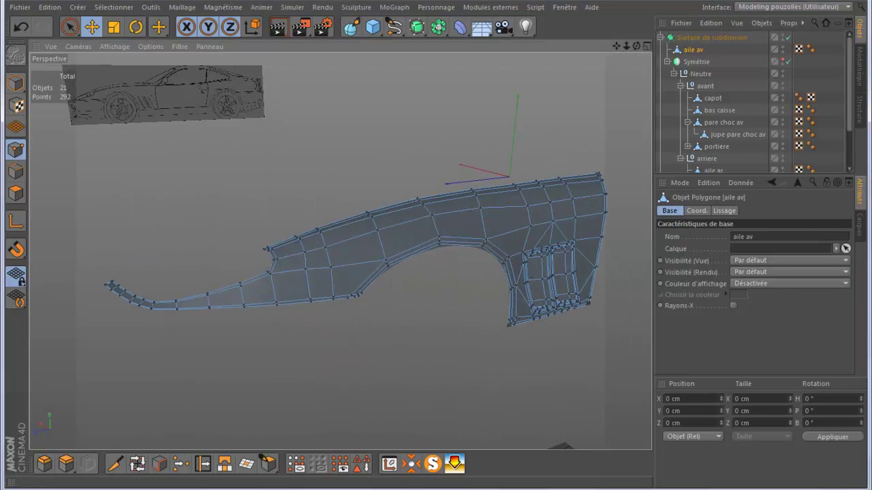
{"action": "left_click_drag", "start_coordinate": [636, 46], "coordinate": [613, 54]}
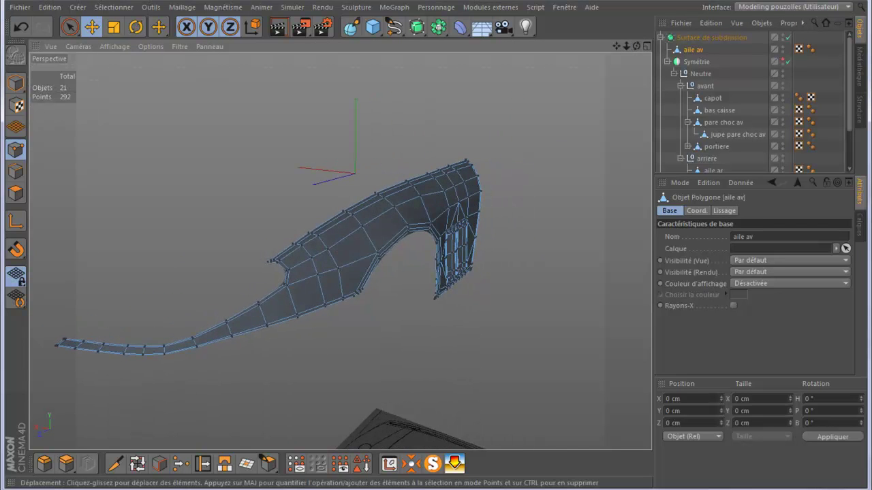
{"action": "left_click_drag", "start_coordinate": [340, 252], "coordinate": [429, 141], "text": "alt"}
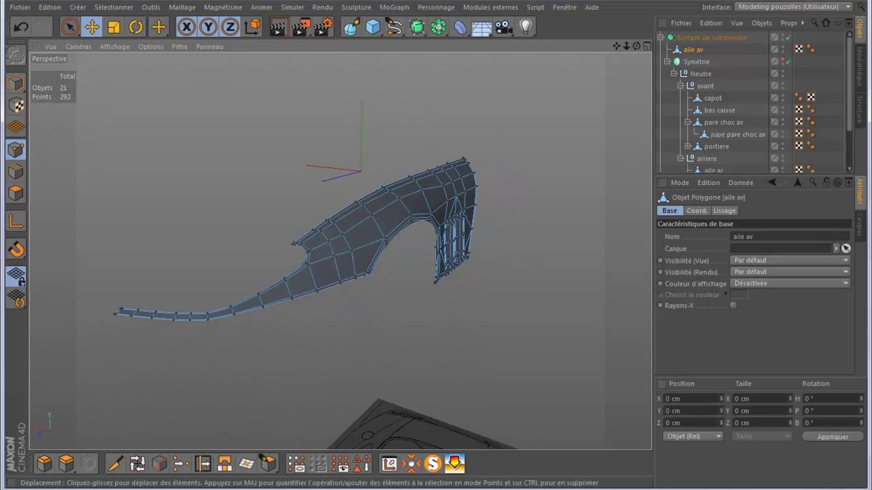
Put the fender in Edges mode with an empty selection and Loop Selection active.
{"action": "left_click", "coordinate": [16, 170]}
{"action": "left_click", "coordinate": [357, 225]}
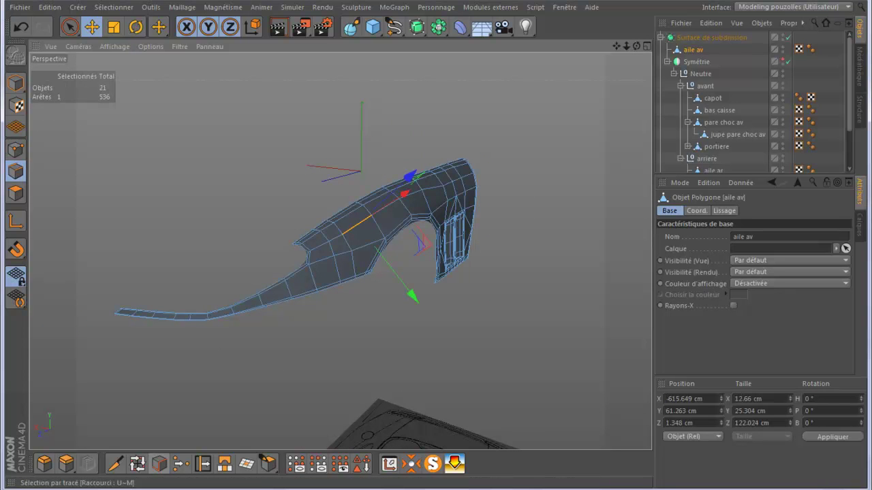
{"action": "left_click", "coordinate": [137, 464]}
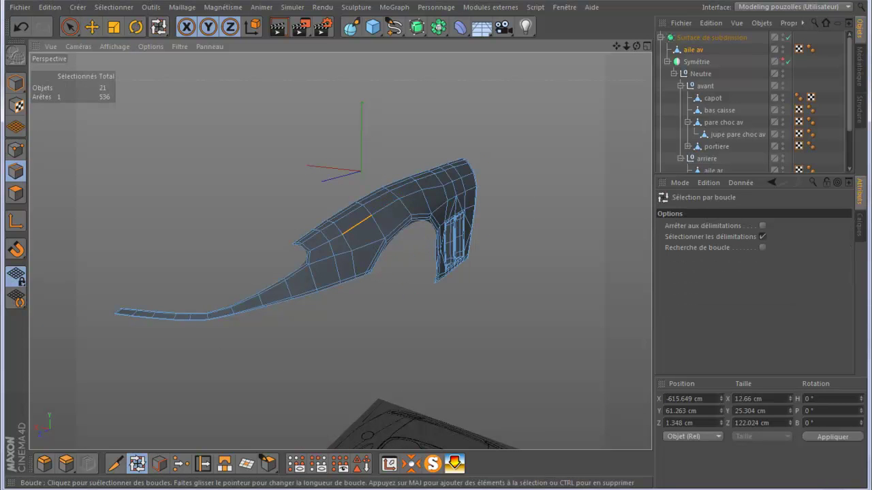
{"action": "key", "text": "ctrl+shift+a"}
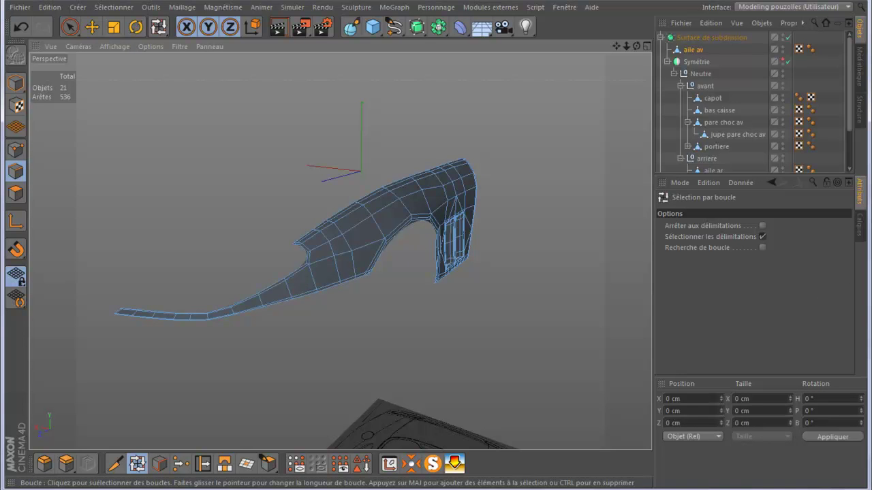
{"action": "left_click", "coordinate": [92, 27]}
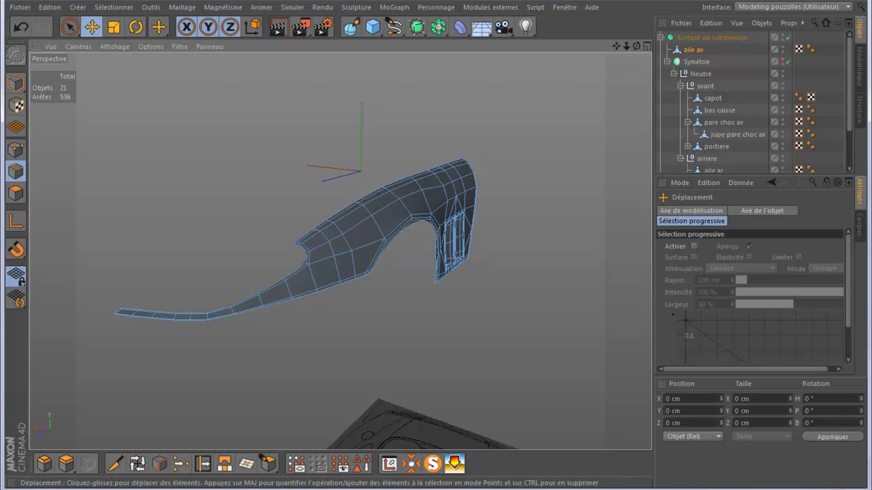
{"action": "key", "text": "u"}
{"action": "key", "text": "l"}
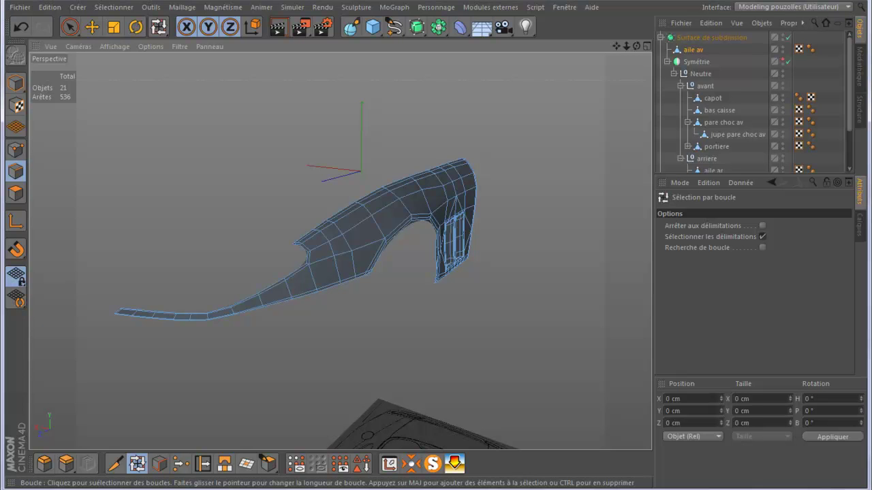
{"action": "right_click", "coordinate": [178, 89]}
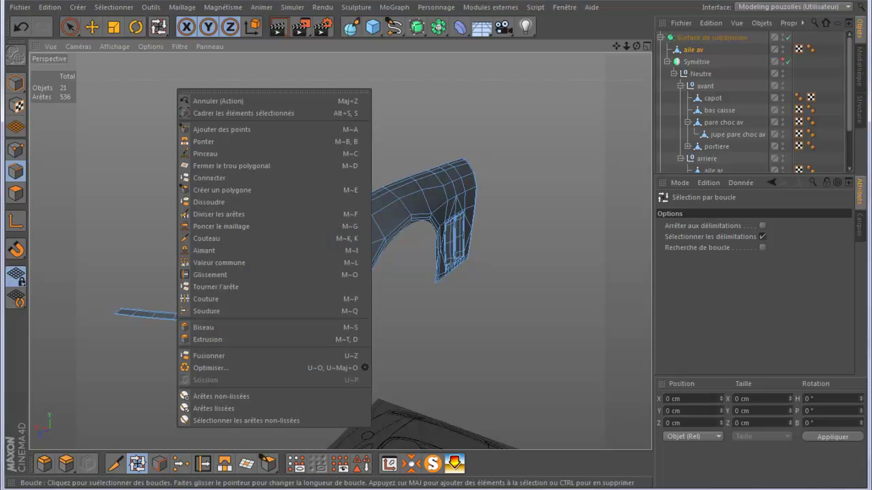
{"action": "key", "text": "Escape"}
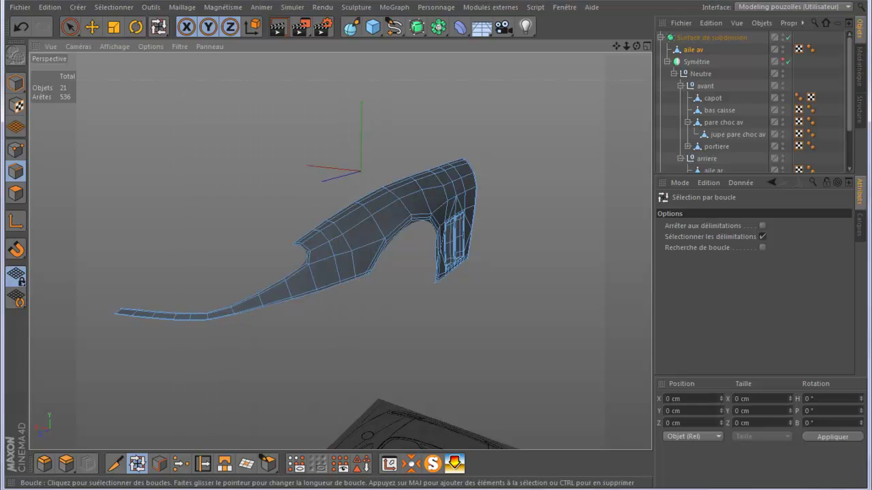
{"action": "left_click", "coordinate": [113, 6]}
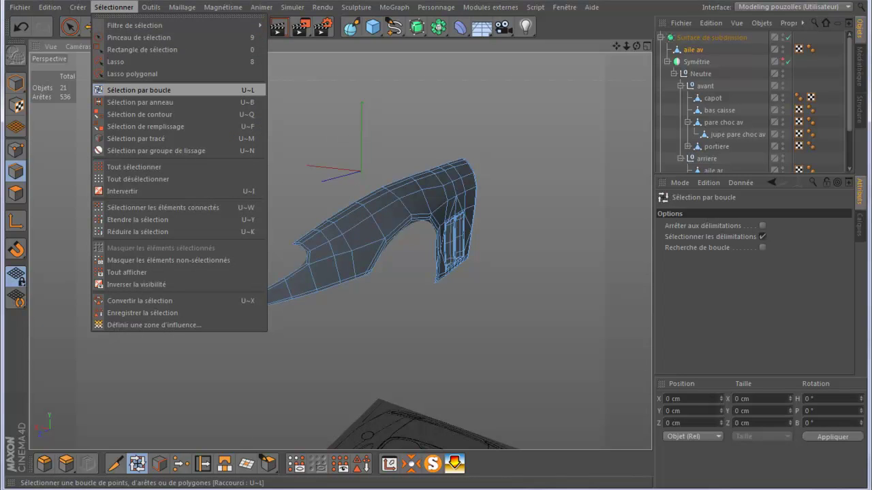
Loop-select the fender's 72-edge outer boundary and inspect the selected loop.
{"action": "left_click", "coordinate": [139, 90]}
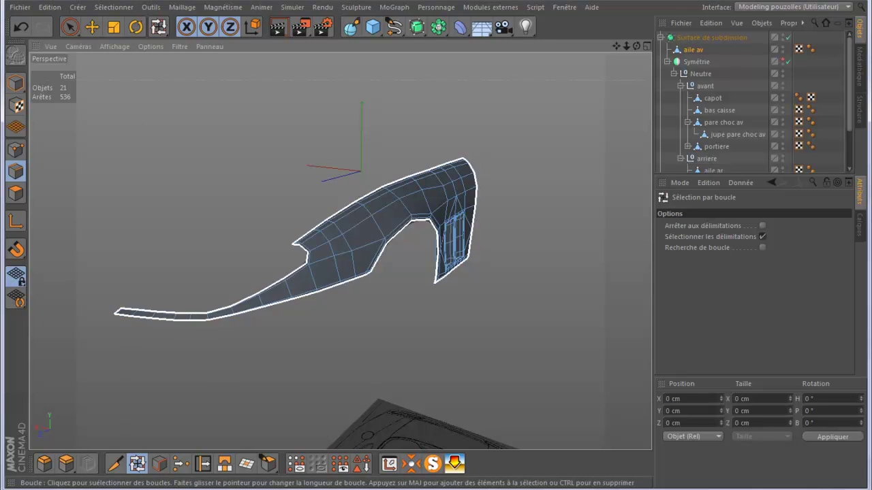
{"action": "scroll", "coordinate": [120, 320], "scroll_direction": "up", "scroll_amount": 2}
{"action": "scroll", "coordinate": [121, 321], "scroll_direction": "up", "scroll_amount": 2}
{"action": "scroll", "coordinate": [124, 324], "scroll_direction": "up", "scroll_amount": 2}
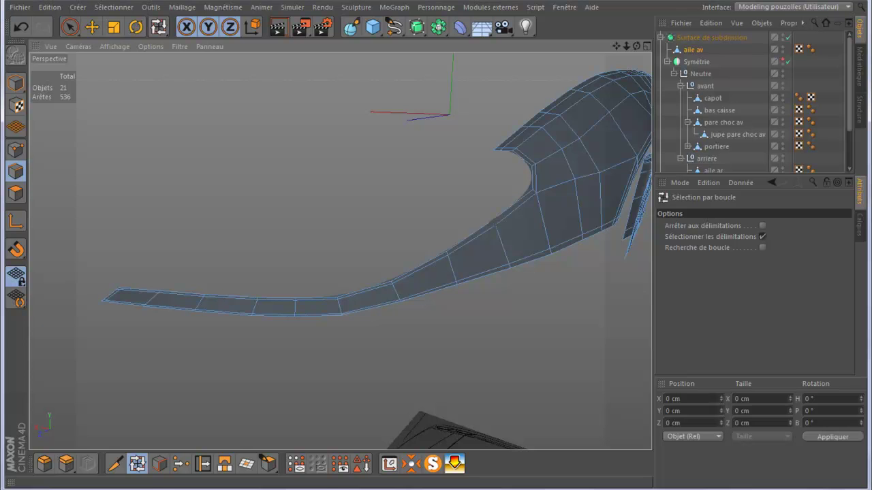
{"action": "left_click", "coordinate": [123, 302]}
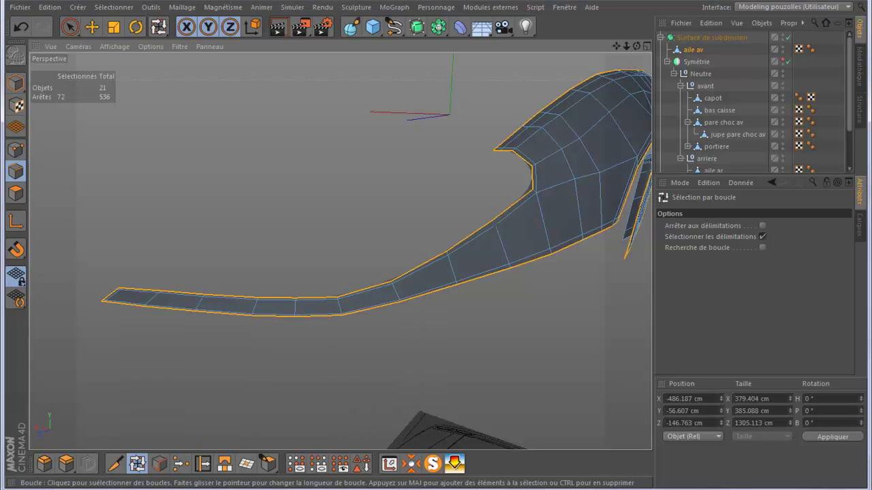
{"action": "scroll", "coordinate": [436, 366], "scroll_direction": "down", "scroll_amount": 3}
{"action": "scroll", "coordinate": [423, 366], "scroll_direction": "down", "scroll_amount": 1}
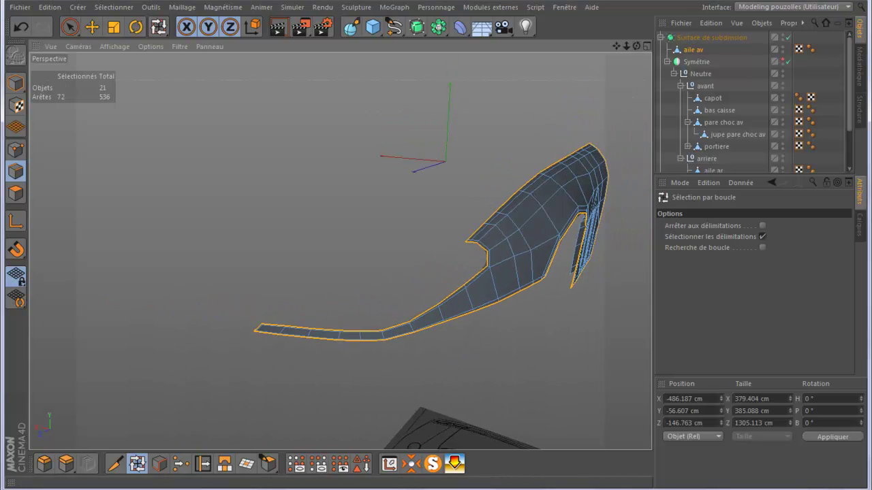
{"action": "left_click_drag", "start_coordinate": [382, 252], "coordinate": [341, 249], "text": "alt"}
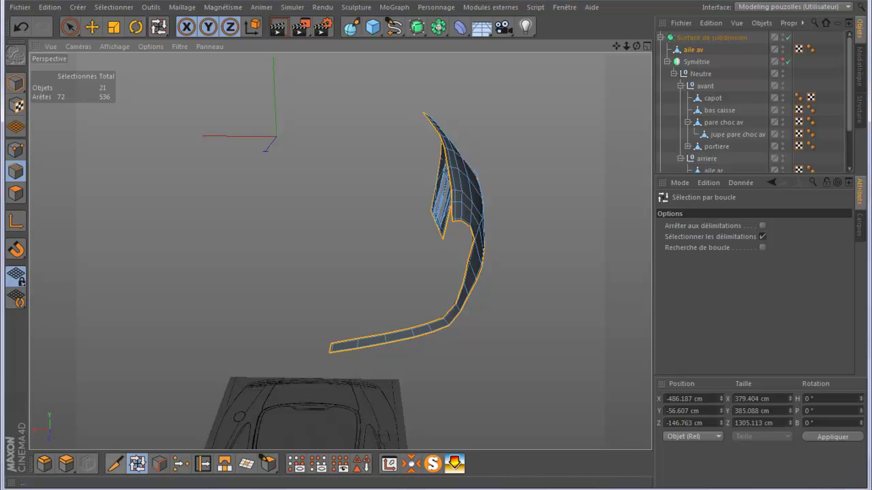
{"action": "left_click", "coordinate": [66, 463]}
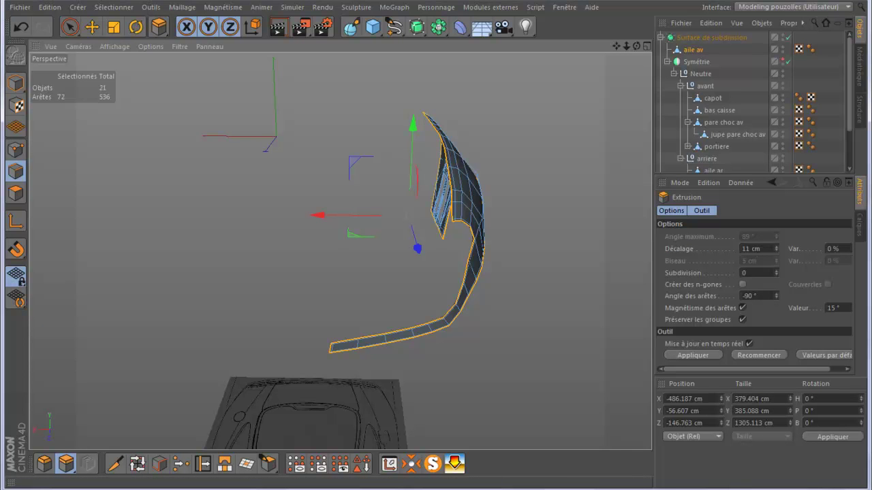
Extrude the boundary edges 11 cm at -90° edge angle and inspect the thickened rim.
{"action": "left_click", "coordinate": [693, 355]}
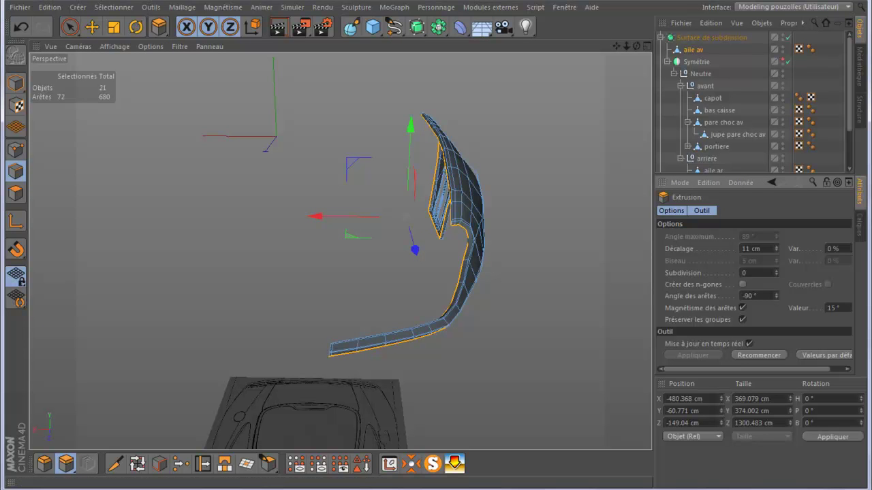
{"action": "left_click_drag", "start_coordinate": [637, 45], "coordinate": [613, 61]}
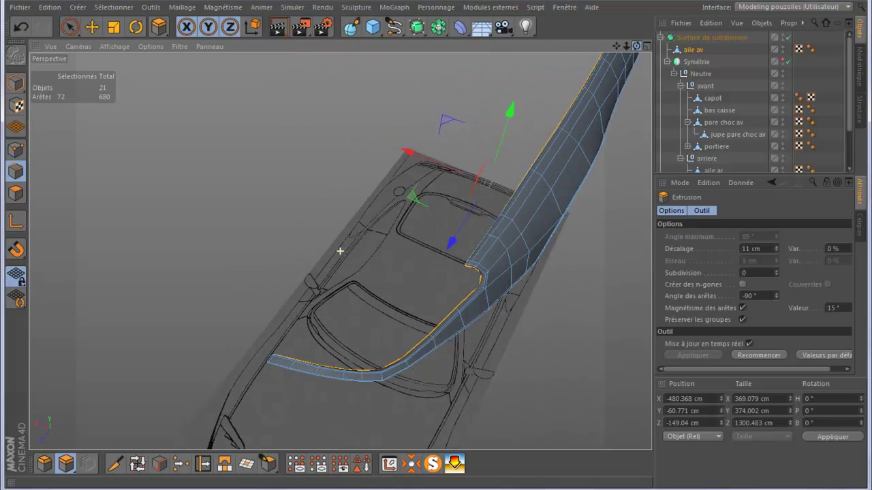
{"action": "left_click_drag", "start_coordinate": [340, 250], "coordinate": [458, 240], "text": "alt"}
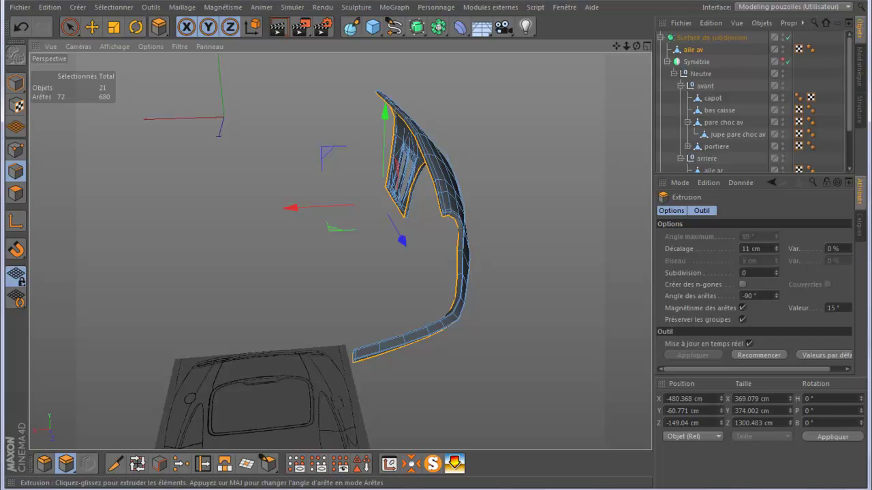
{"action": "left_click_drag", "start_coordinate": [636, 45], "coordinate": [339, 251]}
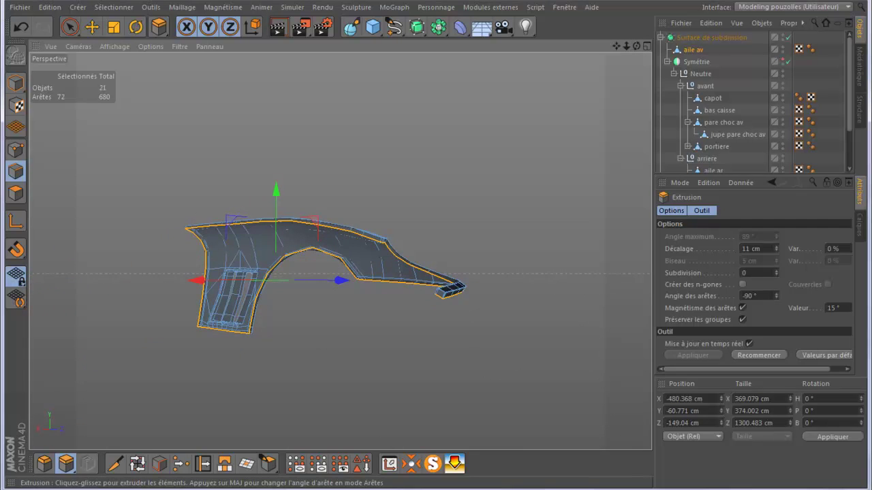
Cut a Knife loop across the fender tip, raising the mesh to 824 edges.
{"action": "left_click", "coordinate": [115, 463]}
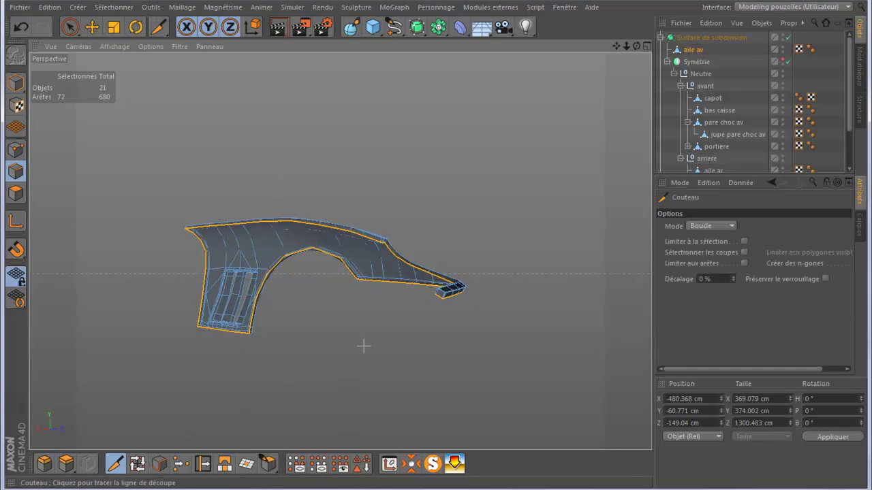
{"action": "scroll", "coordinate": [432, 297], "scroll_direction": "up", "scroll_amount": 2}
{"action": "scroll", "coordinate": [443, 301], "scroll_direction": "up", "scroll_amount": 2}
{"action": "scroll", "coordinate": [446, 303], "scroll_direction": "up", "scroll_amount": 2}
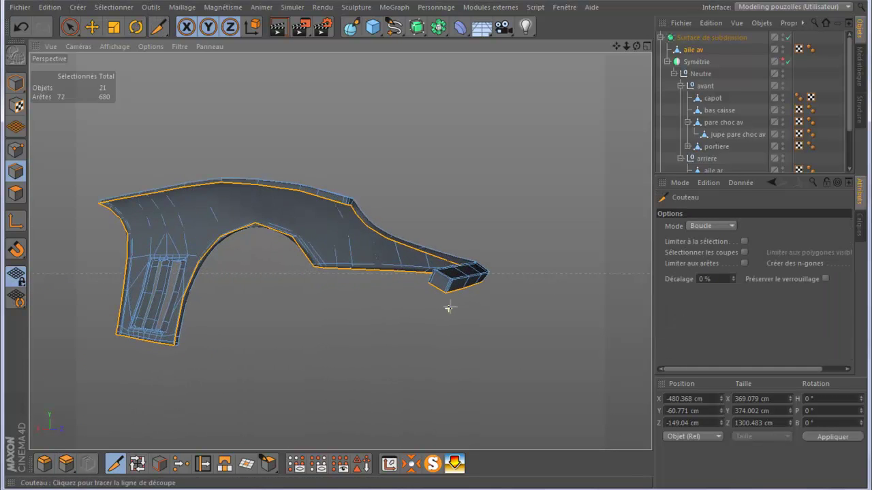
{"action": "scroll", "coordinate": [448, 307], "scroll_direction": "up", "scroll_amount": 2}
{"action": "scroll", "coordinate": [451, 306], "scroll_direction": "up", "scroll_amount": 2}
{"action": "scroll", "coordinate": [450, 307], "scroll_direction": "up", "scroll_amount": 1}
{"action": "scroll", "coordinate": [450, 306], "scroll_direction": "up", "scroll_amount": 1}
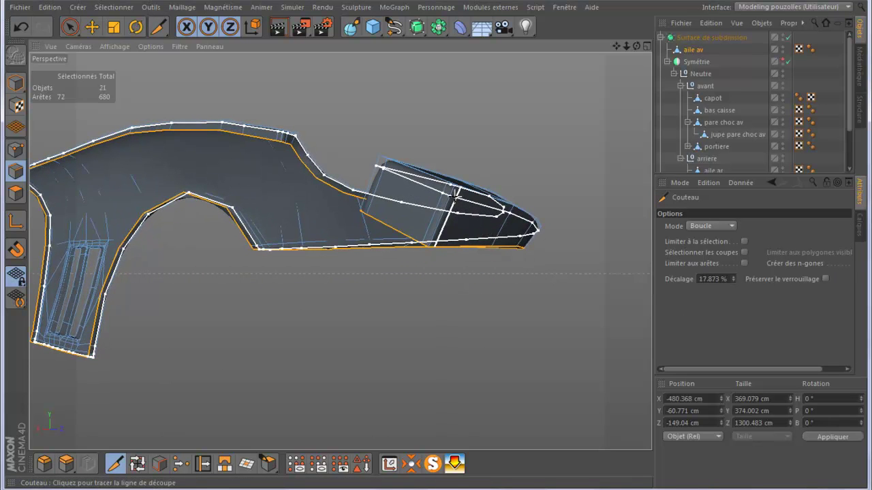
{"action": "left_click", "coordinate": [452, 195]}
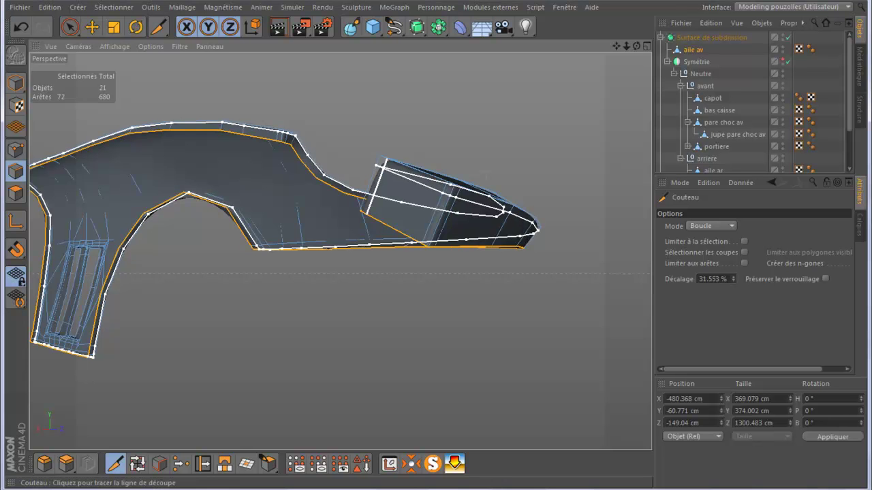
{"action": "left_click_drag", "start_coordinate": [637, 45], "coordinate": [637, 46]}
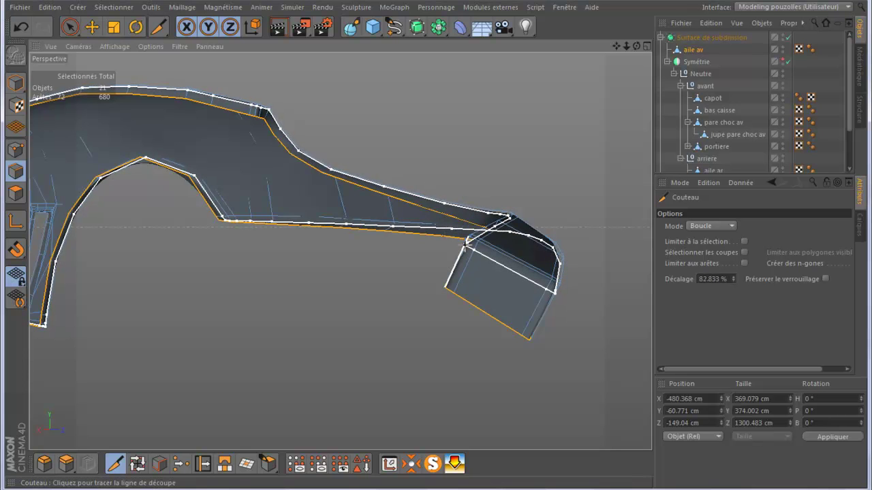
{"action": "left_click", "coordinate": [466, 242]}
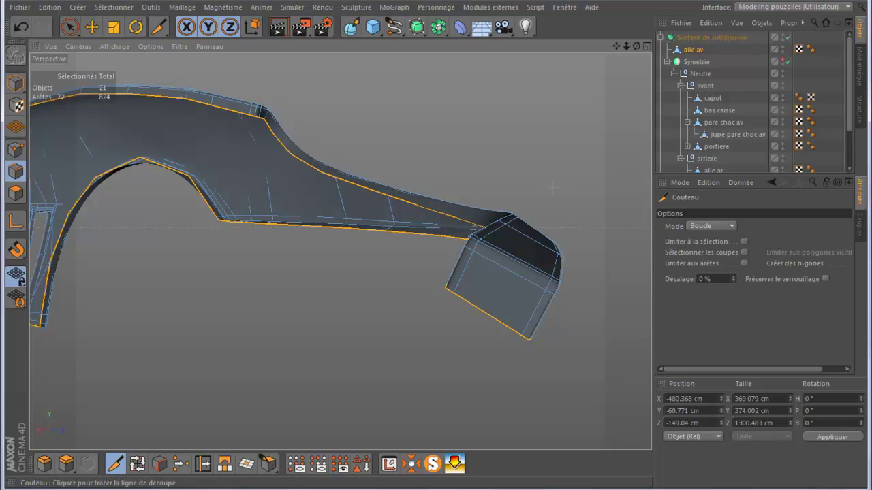
Orbit and zoom around the fender to inspect the new tip loop.
{"action": "left_click_drag", "start_coordinate": [553, 188], "coordinate": [570, 177], "text": "alt"}
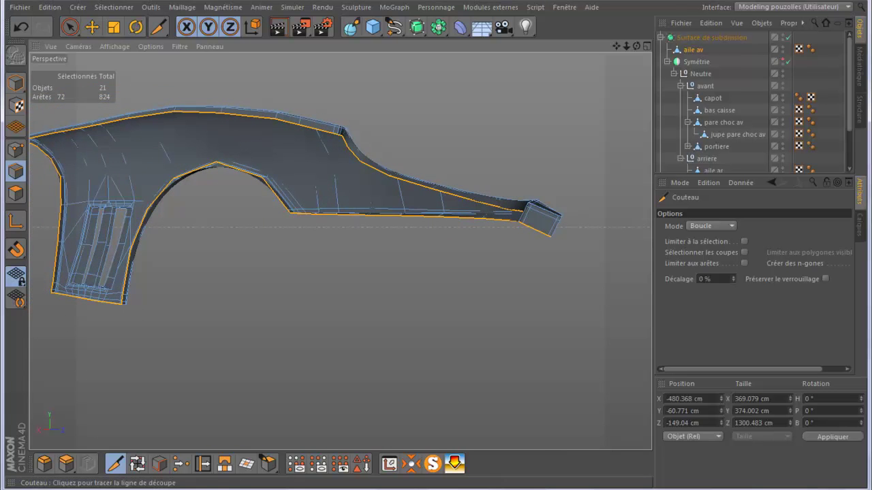
{"action": "mouse_move", "coordinate": [636, 46]}
{"action": "left_mouse_down"}
{"action": "mouse_move", "coordinate": [599, 53]}
{"action": "mouse_move", "coordinate": [340, 252]}
{"action": "mouse_move", "coordinate": [168, 243]}
{"action": "left_mouse_up"}
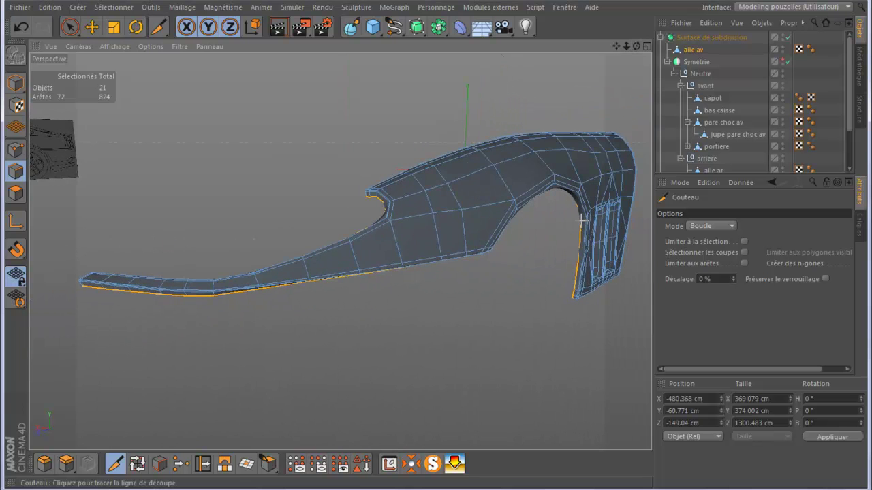
{"action": "scroll", "coordinate": [590, 210], "scroll_direction": "up", "scroll_amount": 2}
{"action": "scroll", "coordinate": [590, 210], "scroll_direction": "up", "scroll_amount": 3}
{"action": "scroll", "coordinate": [590, 211], "scroll_direction": "up", "scroll_amount": 2}
{"action": "scroll", "coordinate": [599, 201], "scroll_direction": "up", "scroll_amount": 2}
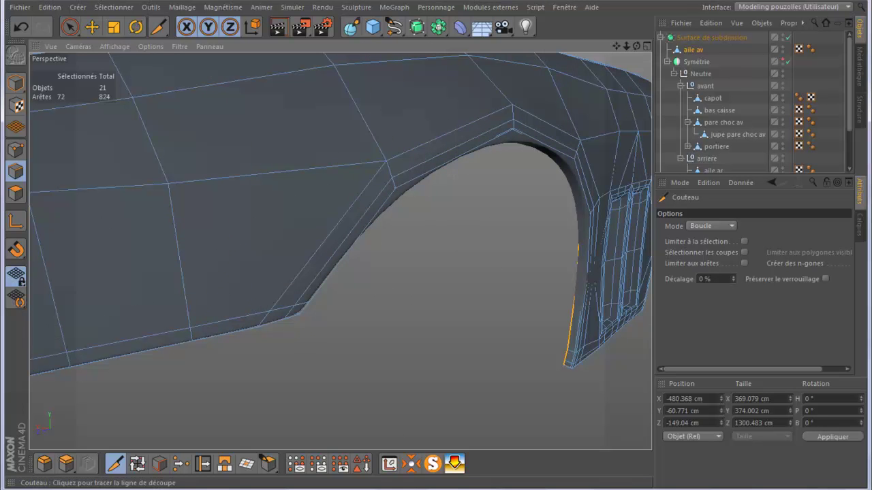
{"action": "scroll", "coordinate": [439, 197], "scroll_direction": "down", "scroll_amount": 3}
{"action": "scroll", "coordinate": [436, 205], "scroll_direction": "down", "scroll_amount": 3}
{"action": "scroll", "coordinate": [436, 203], "scroll_direction": "down", "scroll_amount": 2}
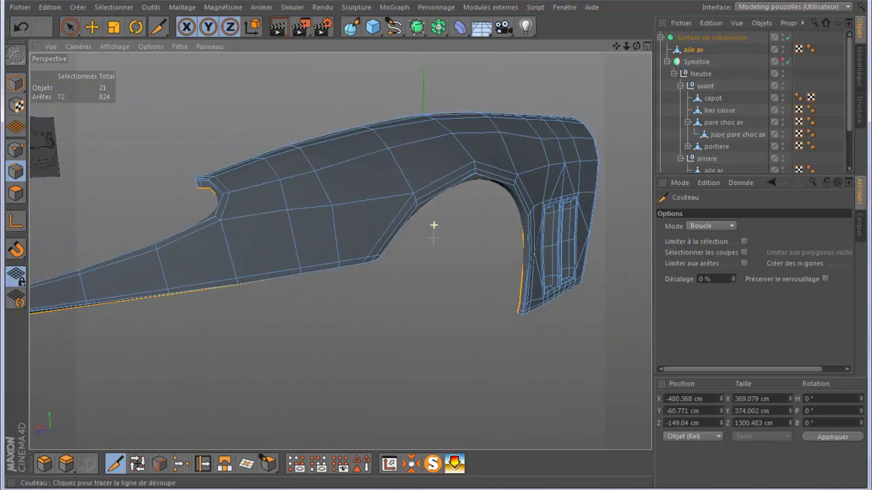
{"action": "scroll", "coordinate": [436, 225], "scroll_direction": "down", "scroll_amount": 2}
{"action": "scroll", "coordinate": [434, 224], "scroll_direction": "down", "scroll_amount": 2}
{"action": "scroll", "coordinate": [409, 225], "scroll_direction": "down", "scroll_amount": 2}
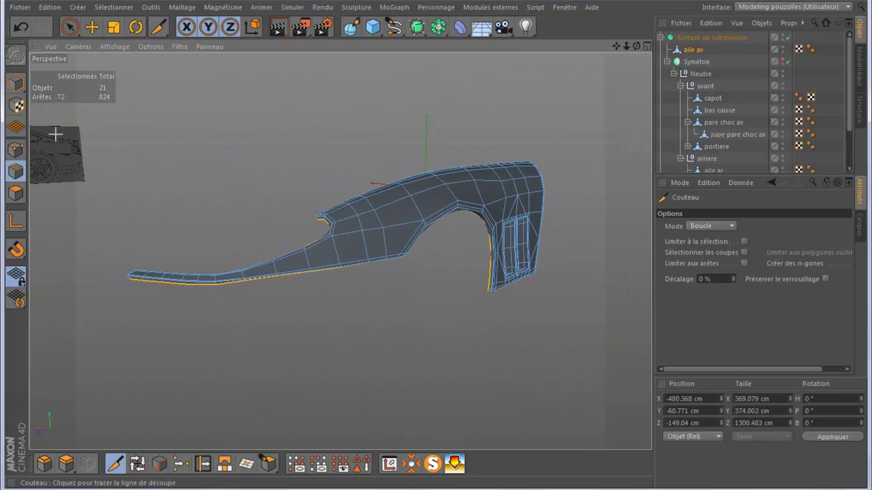
{"action": "left_click", "coordinate": [91, 26]}
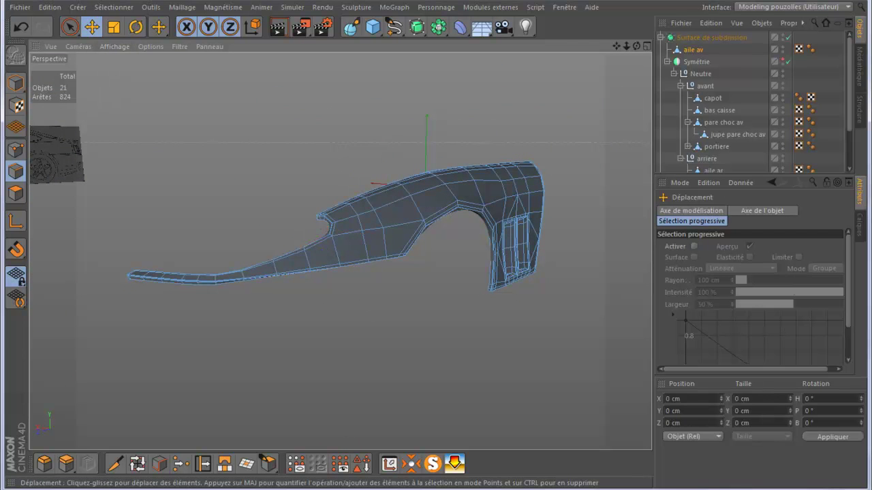
Select one point on the fender's arch edge and nudge it slightly along X.
{"action": "left_click", "coordinate": [16, 82]}
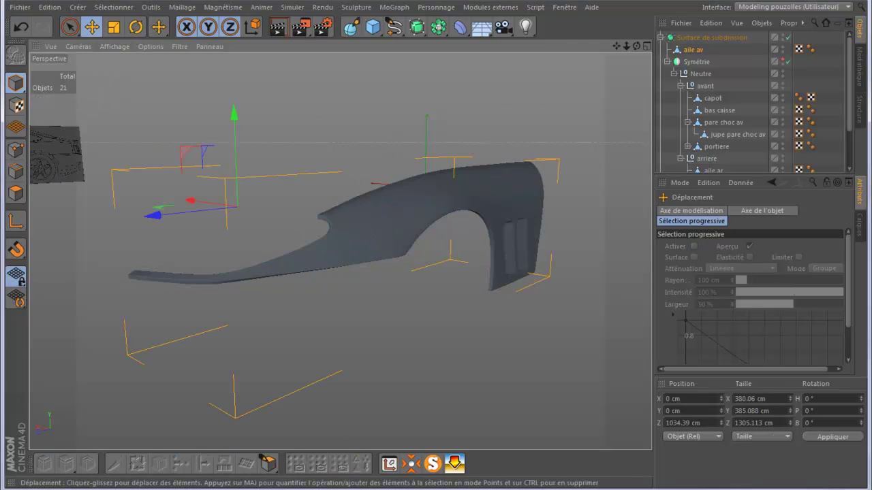
{"action": "left_click_drag", "start_coordinate": [340, 251], "coordinate": [340, 251], "text": "alt"}
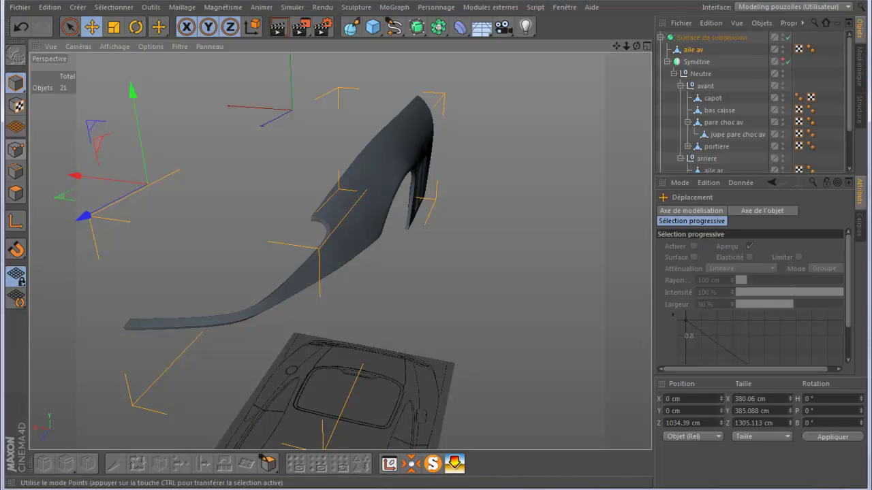
{"action": "left_click", "coordinate": [16, 150]}
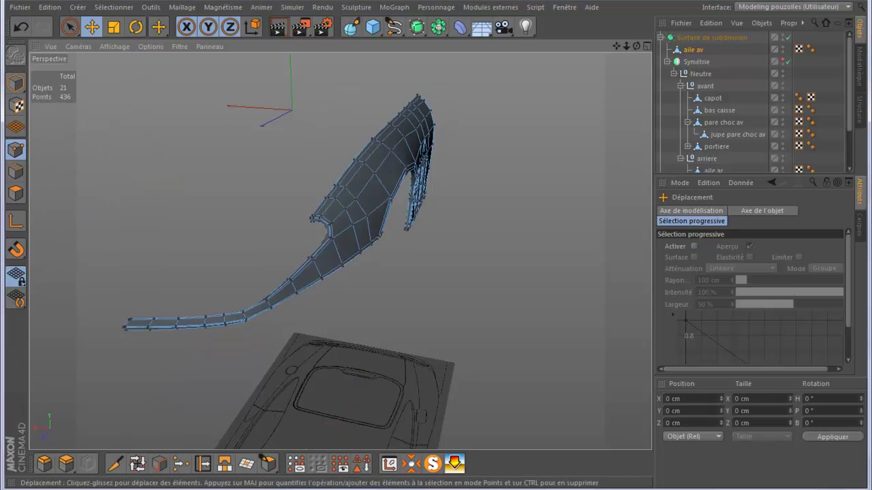
{"action": "scroll", "coordinate": [293, 239], "scroll_direction": "up", "scroll_amount": 2}
{"action": "scroll", "coordinate": [293, 239], "scroll_direction": "up", "scroll_amount": 3}
{"action": "scroll", "coordinate": [293, 240], "scroll_direction": "up", "scroll_amount": 3}
{"action": "scroll", "coordinate": [293, 239], "scroll_direction": "up", "scroll_amount": 3}
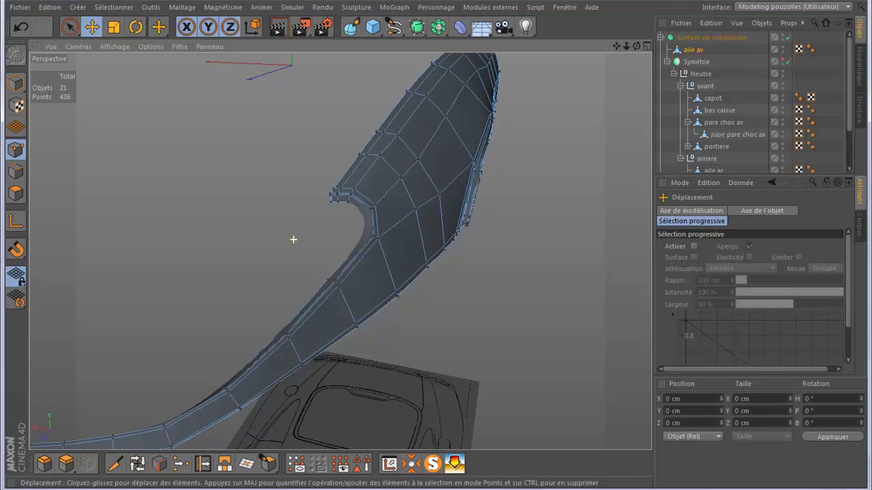
{"action": "scroll", "coordinate": [294, 239], "scroll_direction": "up", "scroll_amount": 2}
{"action": "scroll", "coordinate": [293, 240], "scroll_direction": "up", "scroll_amount": 2}
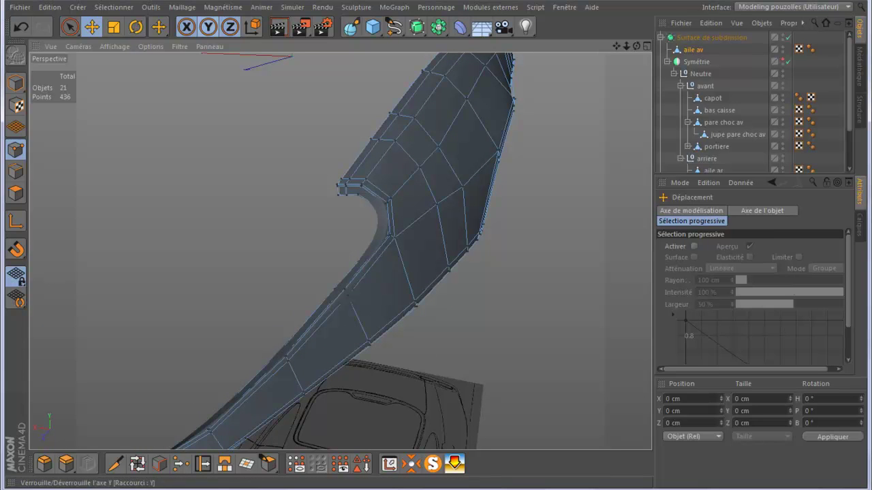
{"action": "left_click", "coordinate": [347, 295]}
{"action": "left_click_drag", "start_coordinate": [347, 295], "coordinate": [274, 304], "text": "alt"}
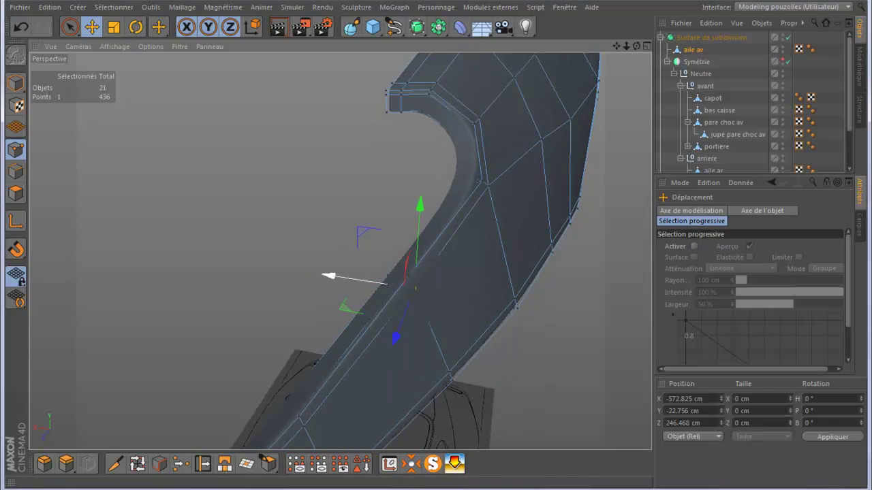
{"action": "left_click_drag", "start_coordinate": [386, 283], "coordinate": [299, 281]}
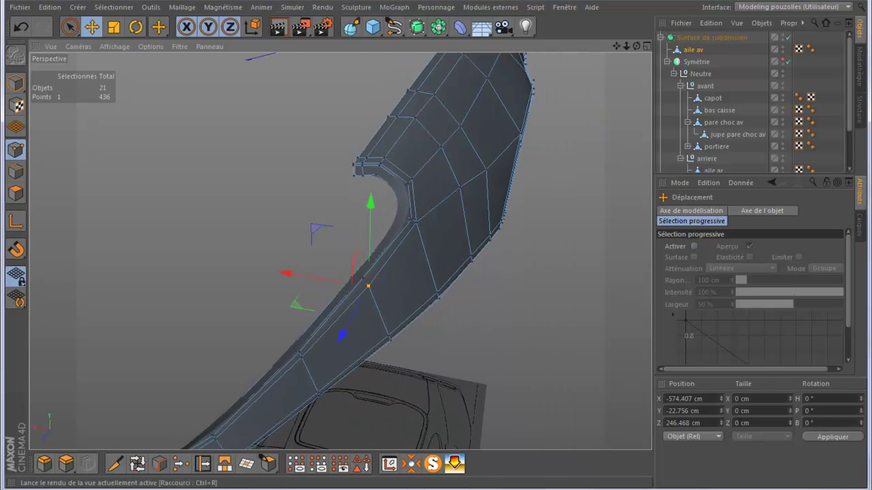
Test-render the arch from three angles and move aile av into the avant group under Symétrie.
{"action": "left_click", "coordinate": [278, 27]}
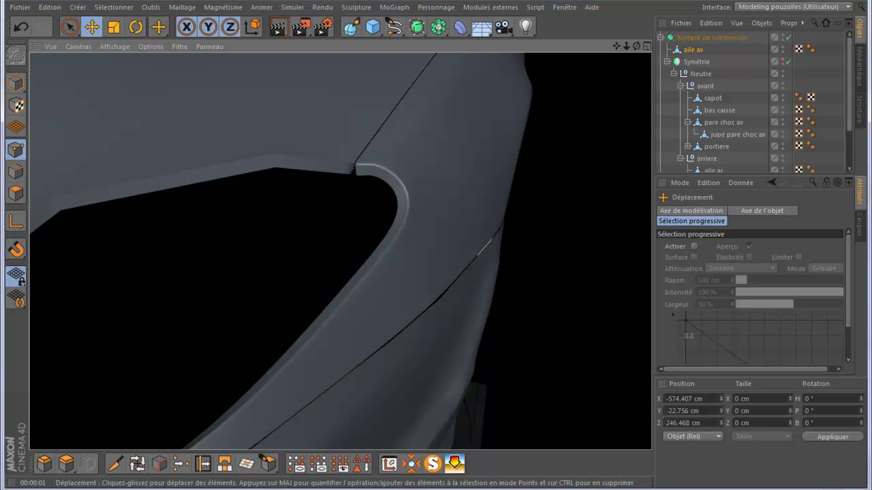
{"action": "left_click_drag", "start_coordinate": [636, 46], "coordinate": [613, 51]}
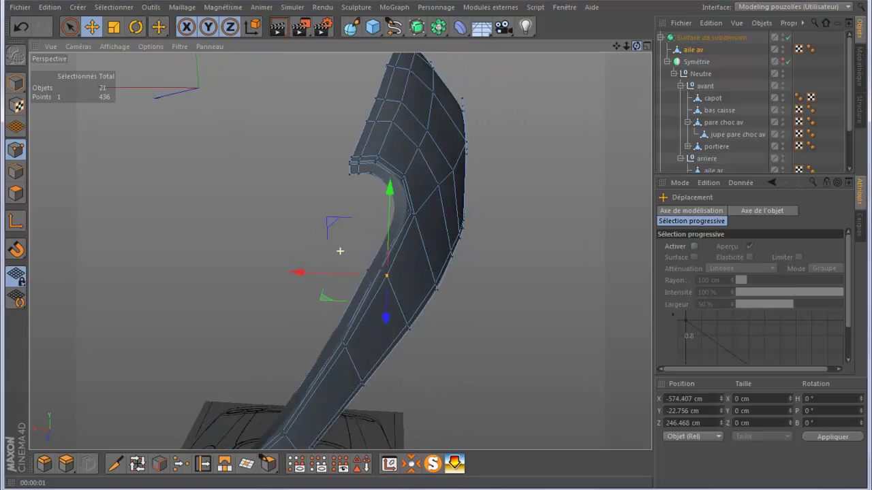
{"action": "left_click", "coordinate": [278, 28]}
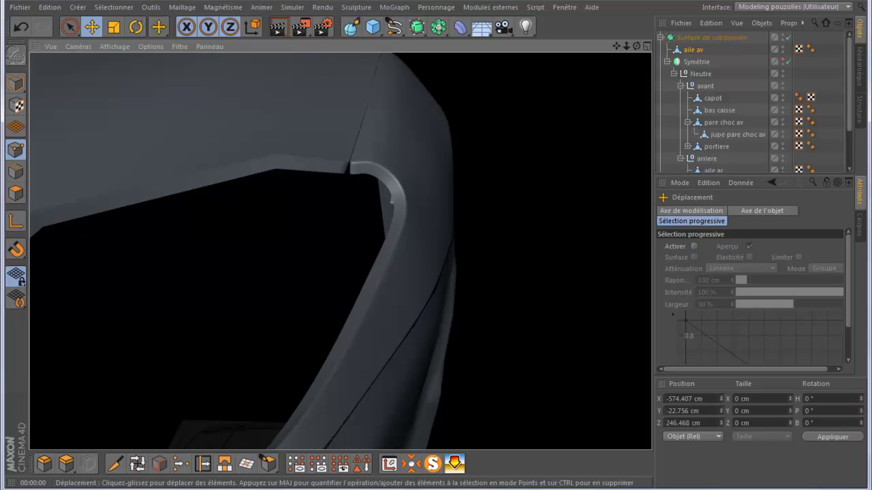
{"action": "mouse_move", "coordinate": [615, 45]}
{"action": "left_mouse_down"}
{"action": "mouse_move", "coordinate": [606, 55]}
{"action": "mouse_move", "coordinate": [613, 62]}
{"action": "left_mouse_up"}
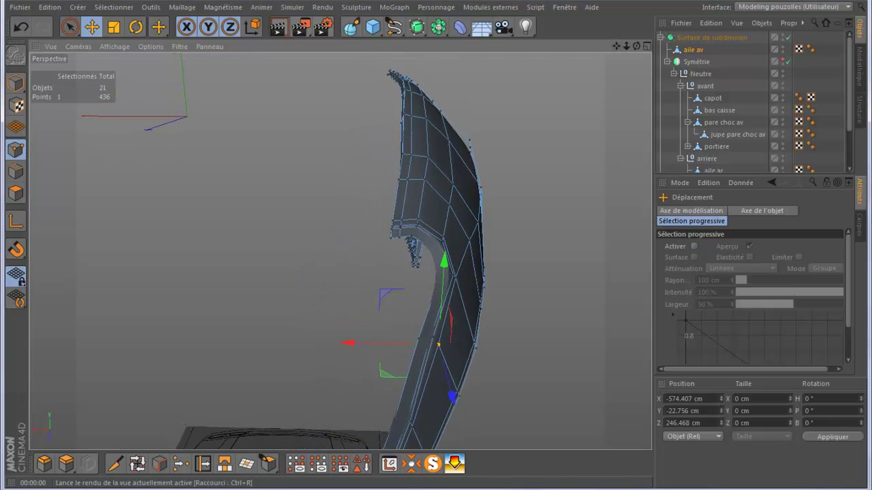
{"action": "left_click", "coordinate": [278, 28]}
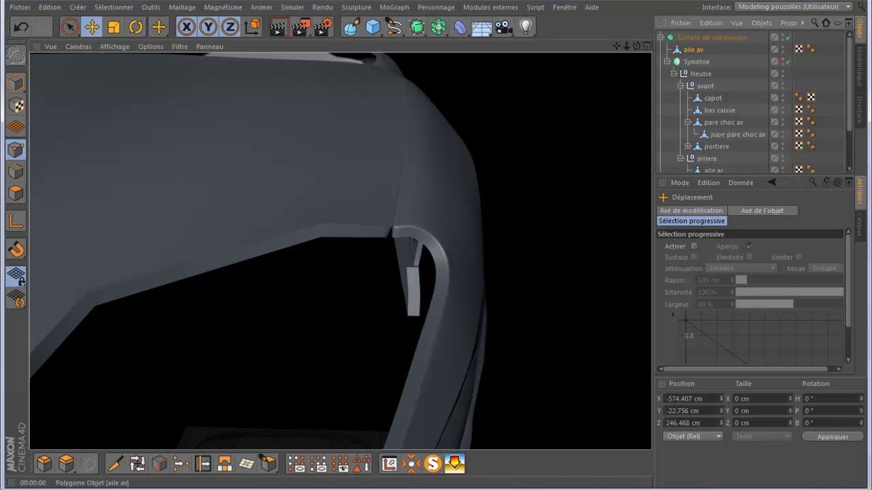
{"action": "left_click_drag", "start_coordinate": [693, 49], "coordinate": [705, 86]}
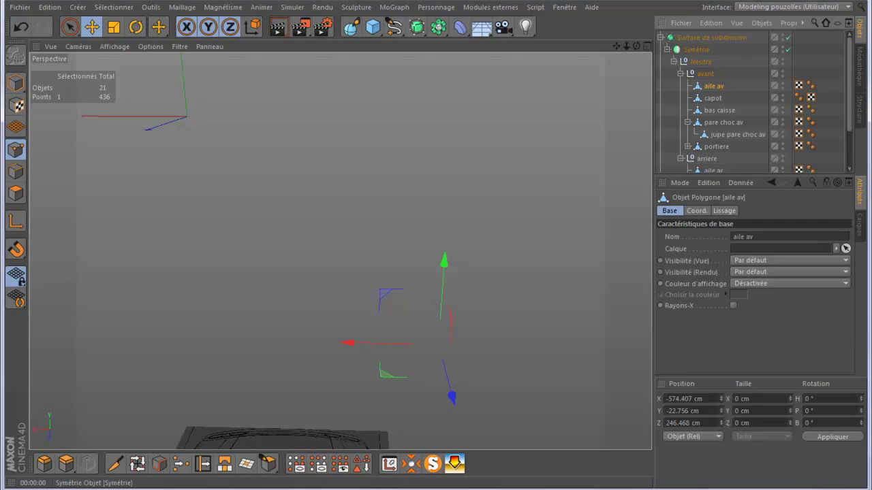
Preview a render, zoom in on the wheel arch, and Ctrl-select capot alongside aile av.
{"action": "left_click", "coordinate": [278, 28]}
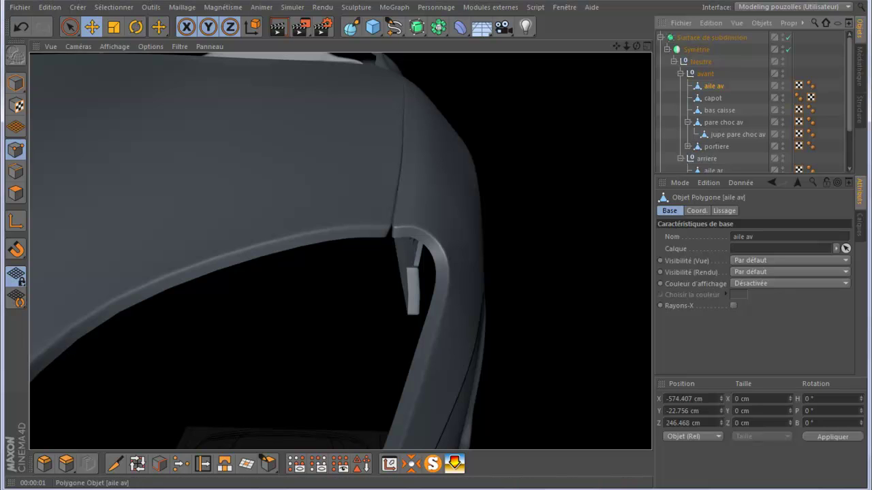
{"action": "left_click", "coordinate": [712, 86]}
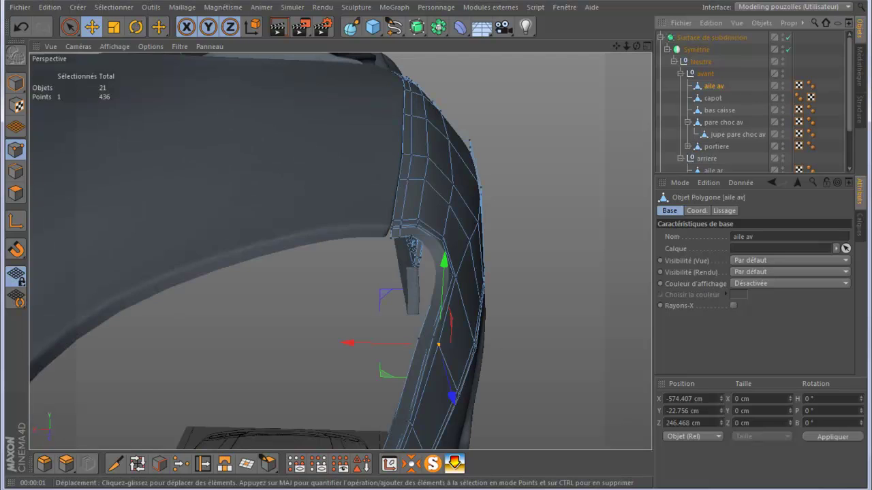
{"action": "scroll", "coordinate": [401, 252], "scroll_direction": "up", "scroll_amount": 3}
{"action": "scroll", "coordinate": [400, 251], "scroll_direction": "up", "scroll_amount": 3}
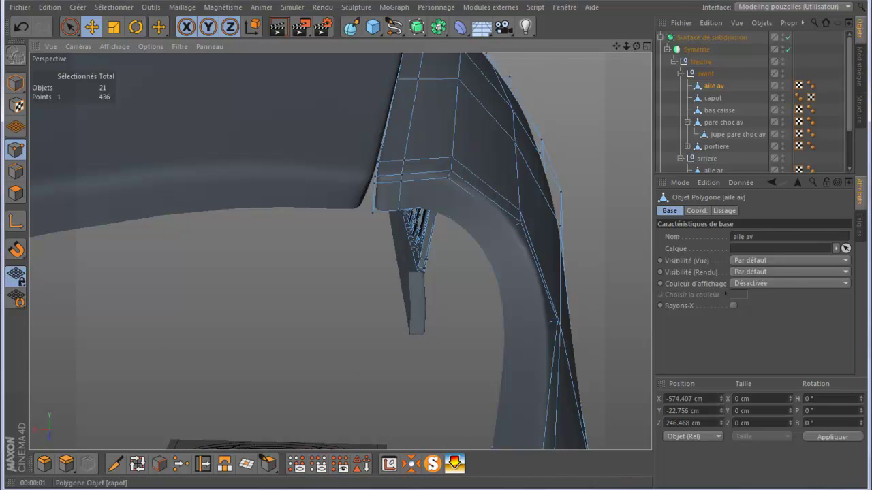
{"action": "left_click", "coordinate": [40, 154], "text": "shift"}
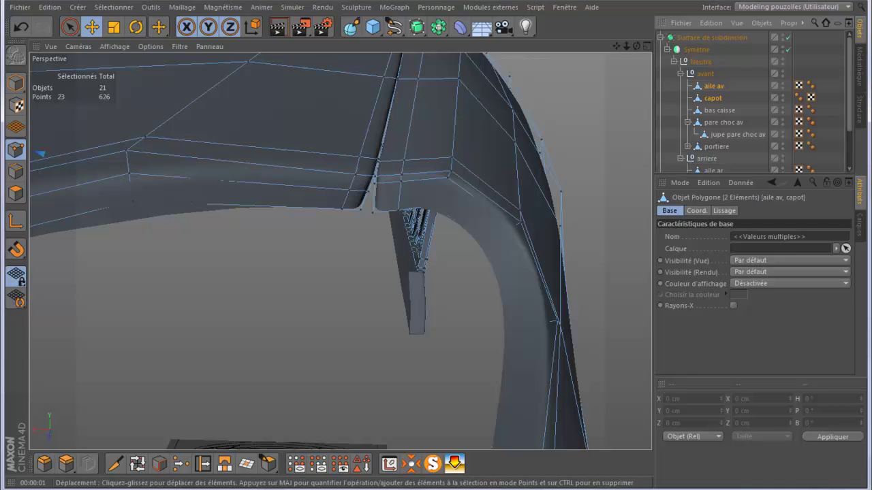
Slide the fender corner point beside the hood and one seam point left along X.
{"action": "left_click", "coordinate": [69, 27]}
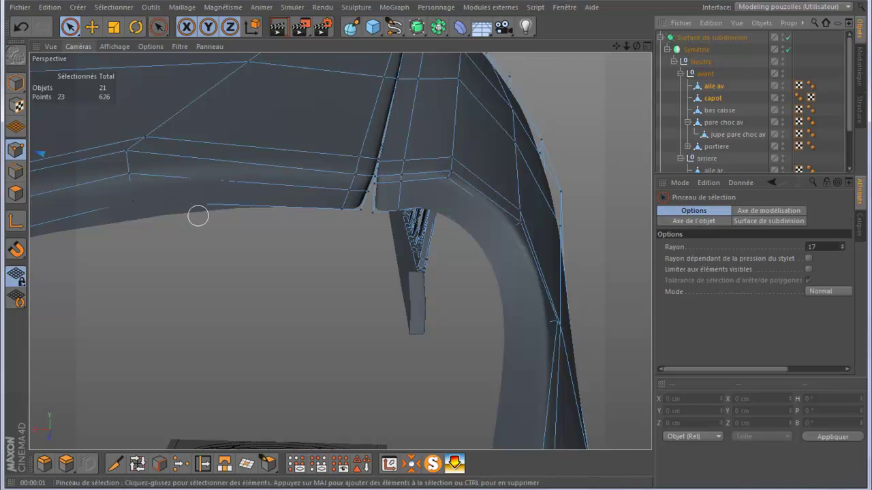
{"action": "left_click", "coordinate": [372, 213]}
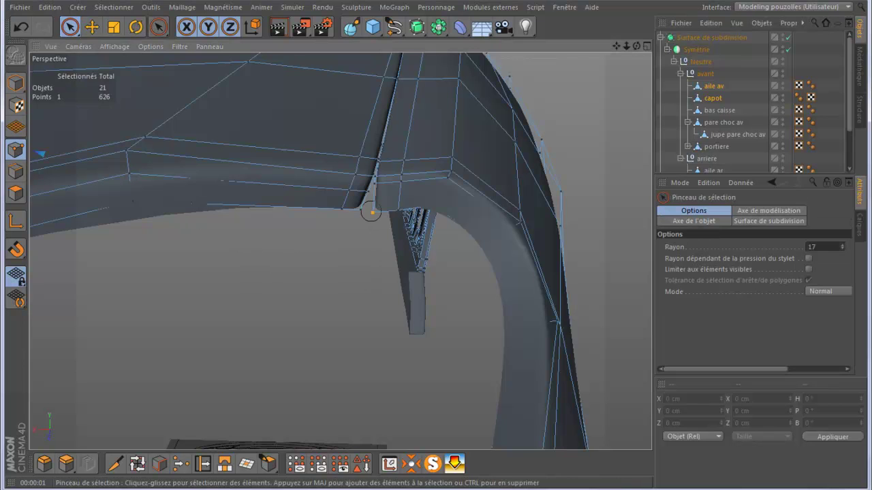
{"action": "left_click_drag", "start_coordinate": [361, 212], "coordinate": [351, 213]}
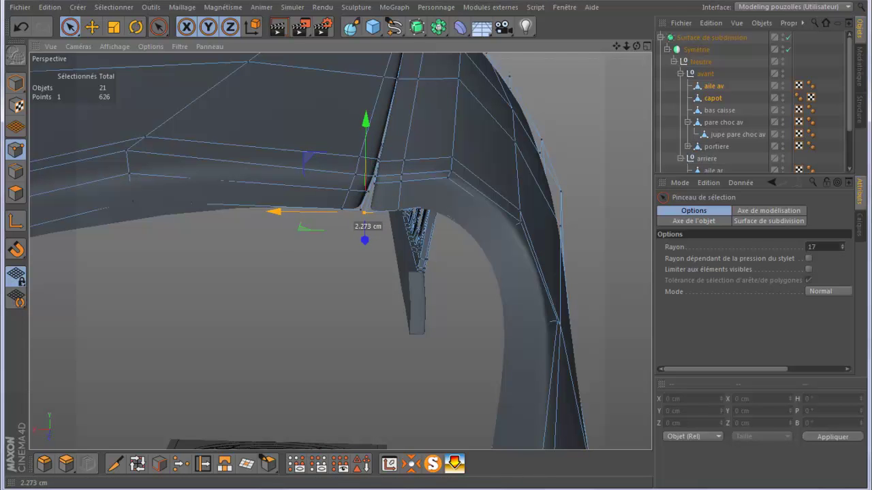
{"action": "left_click_drag", "start_coordinate": [352, 213], "coordinate": [412, 235]}
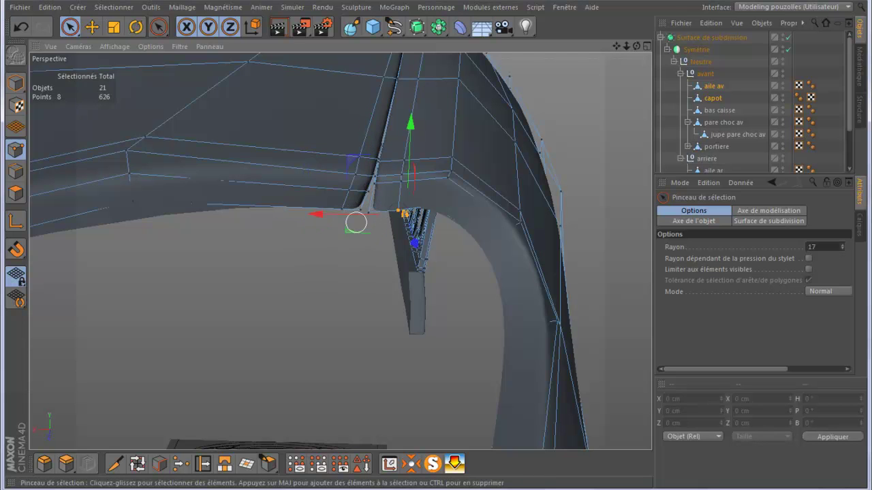
{"action": "left_click", "coordinate": [91, 27]}
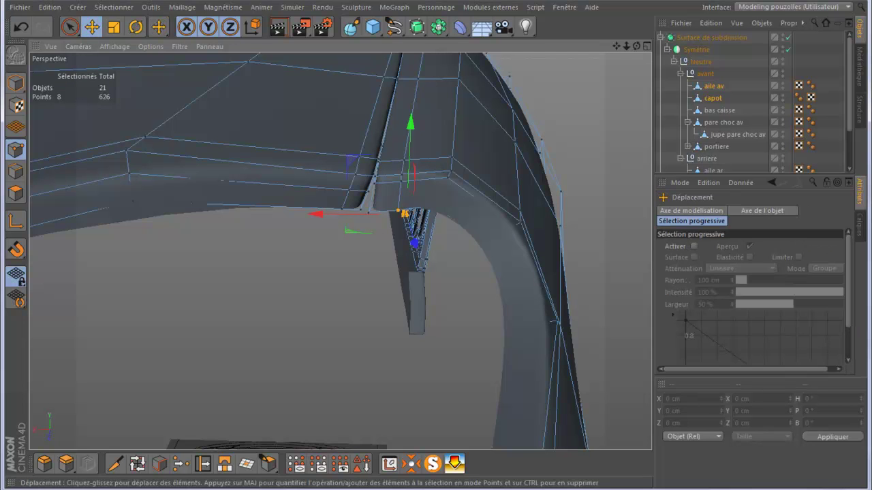
{"action": "left_click", "coordinate": [398, 211]}
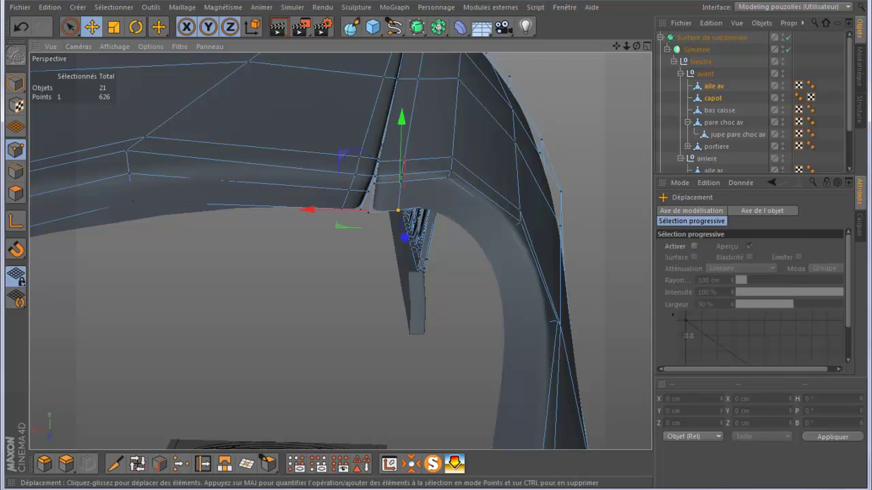
{"action": "left_click_drag", "start_coordinate": [308, 209], "coordinate": [303, 210]}
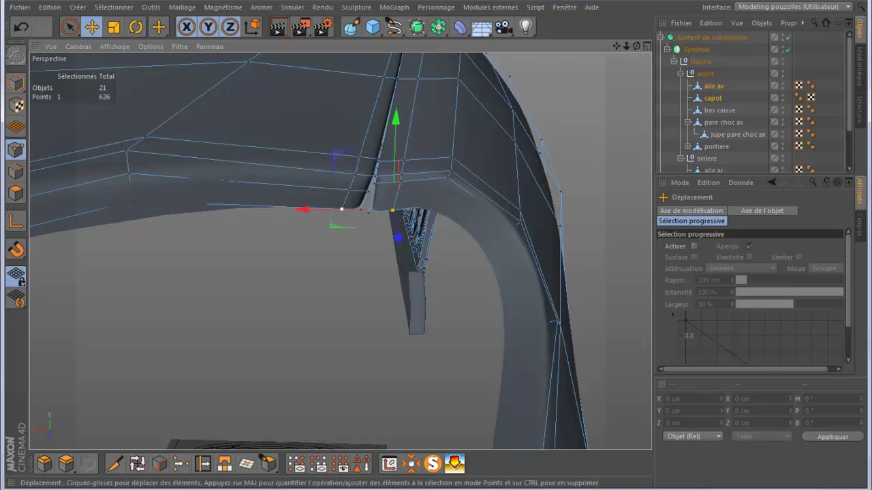
Shift three pairs of seam points slightly right along X so the fender–hood seam lines up.
{"action": "left_click", "coordinate": [341, 209]}
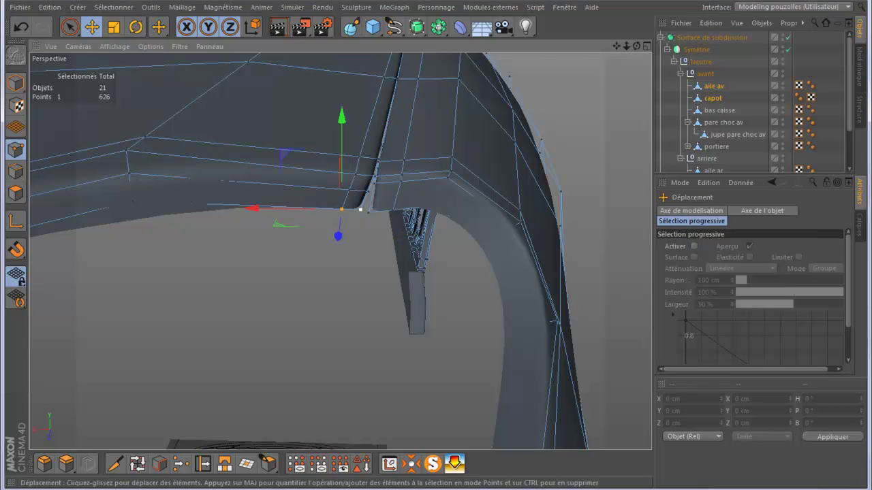
{"action": "left_click", "coordinate": [361, 209], "text": "shift"}
{"action": "left_click_drag", "start_coordinate": [263, 209], "coordinate": [267, 208]}
{"action": "left_click", "coordinate": [349, 190]}
{"action": "left_click", "coordinate": [368, 190], "text": "shift"}
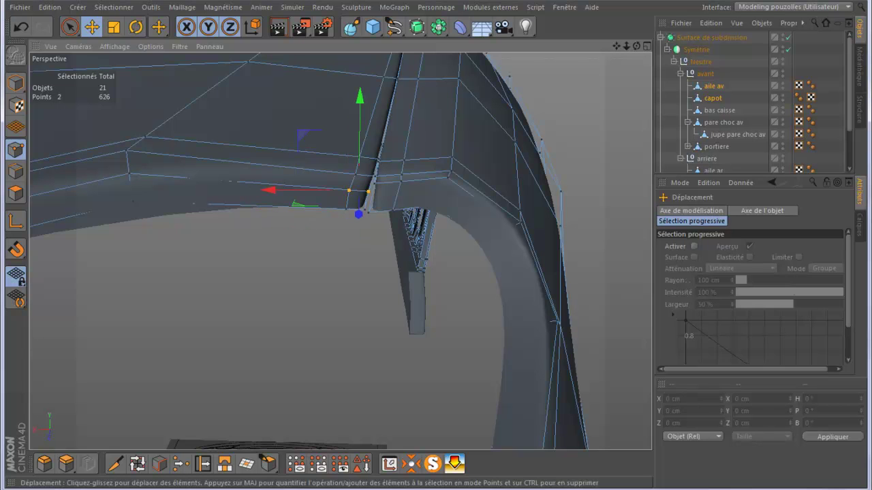
{"action": "left_click_drag", "start_coordinate": [269, 190], "coordinate": [275, 190]}
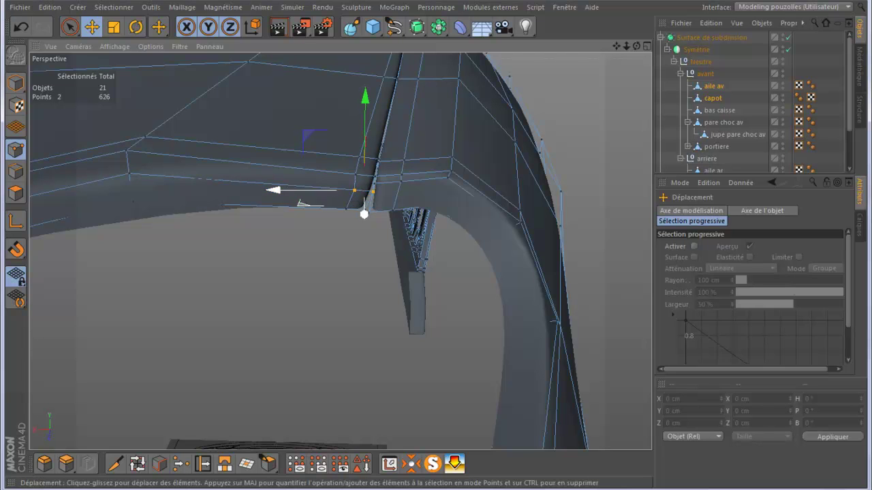
{"action": "left_click", "coordinate": [346, 209]}
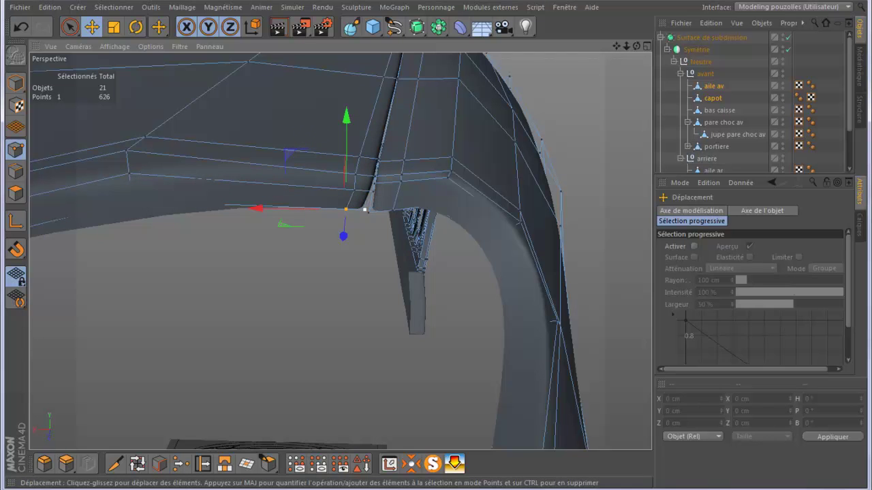
{"action": "left_click", "coordinate": [365, 210], "text": "shift"}
{"action": "left_click_drag", "start_coordinate": [269, 209], "coordinate": [278, 209]}
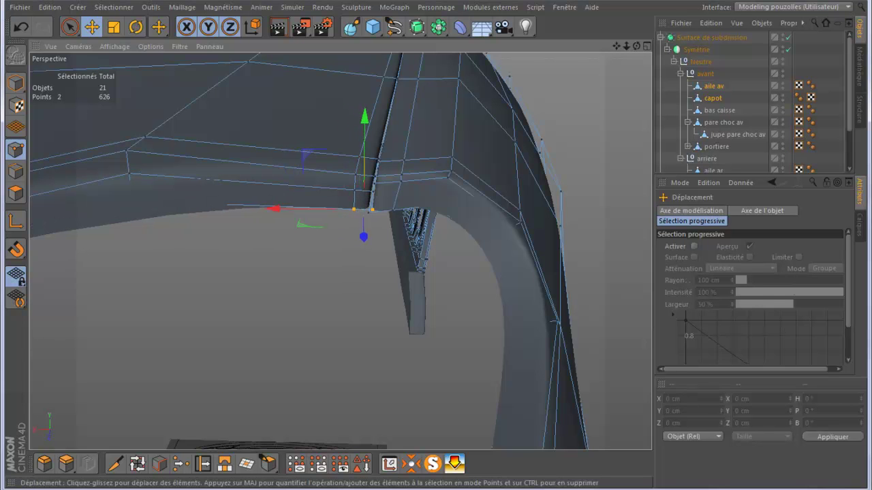
{"action": "left_click_drag", "start_coordinate": [272, 209], "coordinate": [313, 225], "text": "alt"}
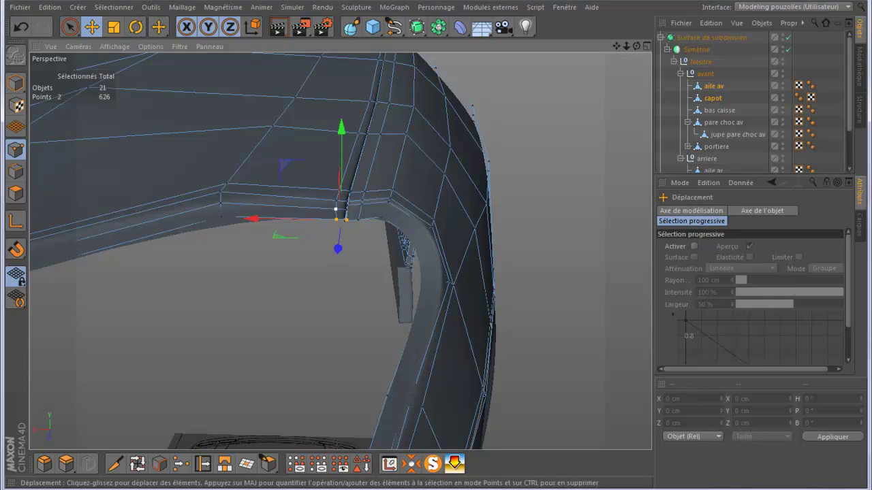
Frame the whole car front and deselect all points.
{"action": "left_click_drag", "start_coordinate": [336, 219], "coordinate": [338, 223], "text": "alt"}
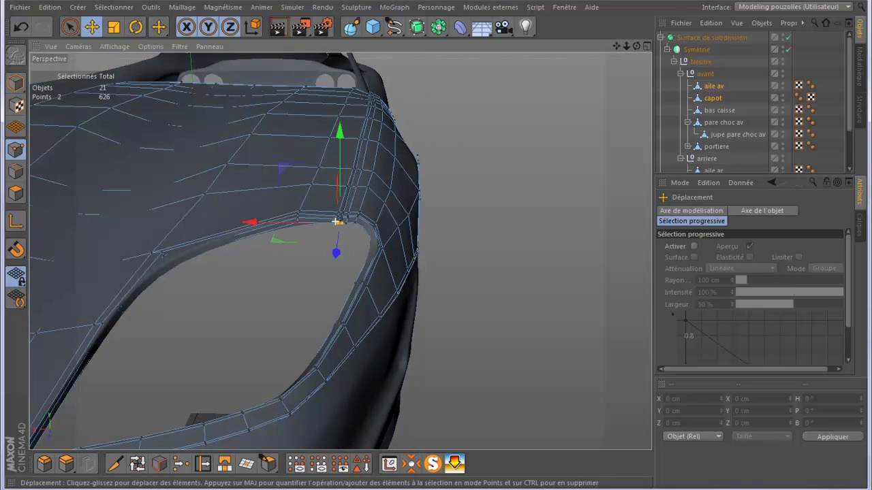
{"action": "right_click_drag", "start_coordinate": [339, 223], "coordinate": [488, 218], "text": "alt"}
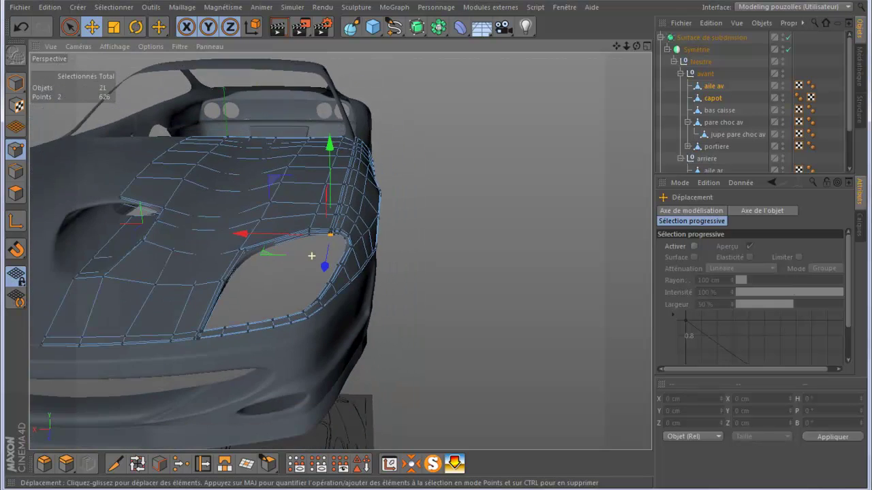
{"action": "left_click_drag", "start_coordinate": [488, 218], "coordinate": [495, 218], "text": "alt"}
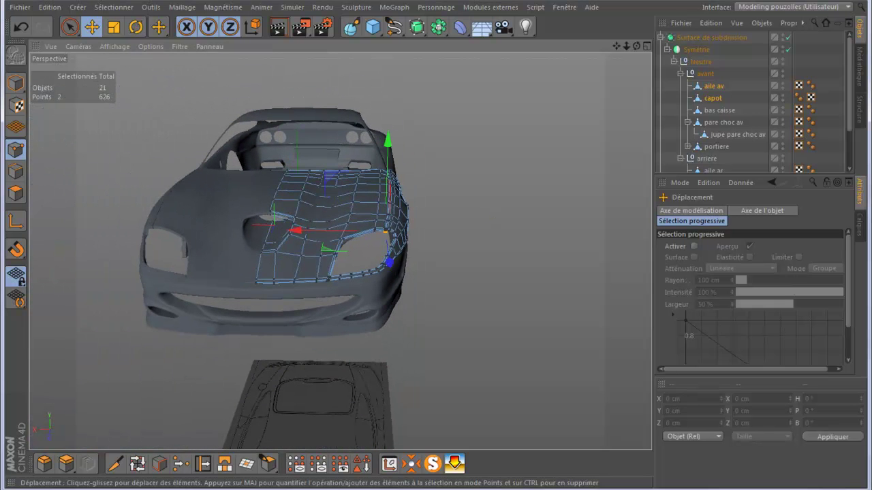
{"action": "key", "text": "ctrl+shift+a"}
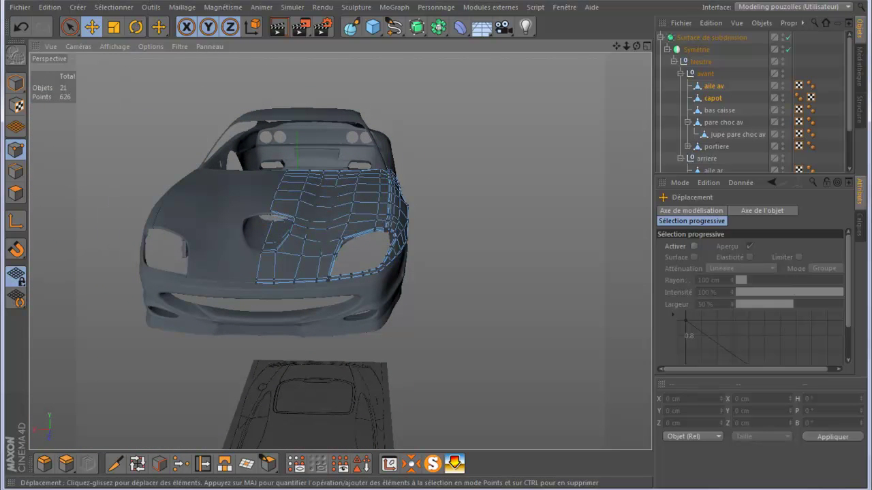
Render-preview the smoothed body from a high angle and a near side view.
{"action": "left_click_drag", "start_coordinate": [368, 231], "coordinate": [337, 254], "text": "alt"}
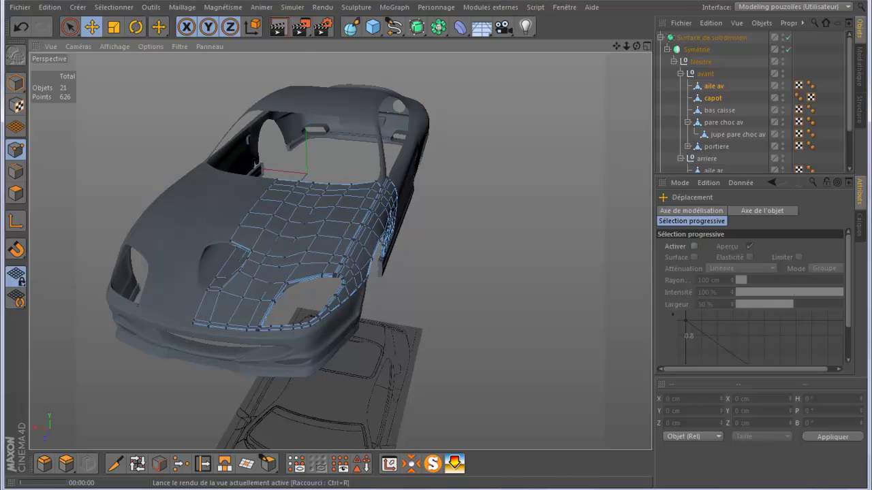
{"action": "left_click", "coordinate": [278, 27]}
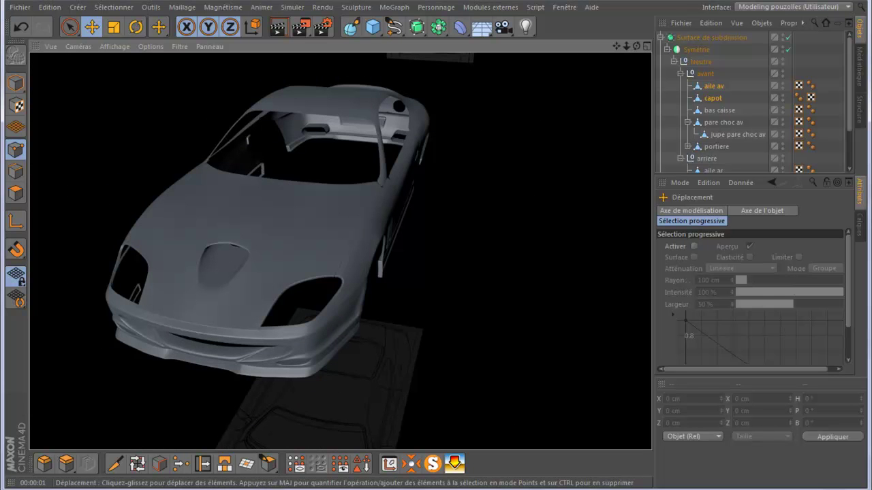
{"action": "left_click", "coordinate": [340, 251]}
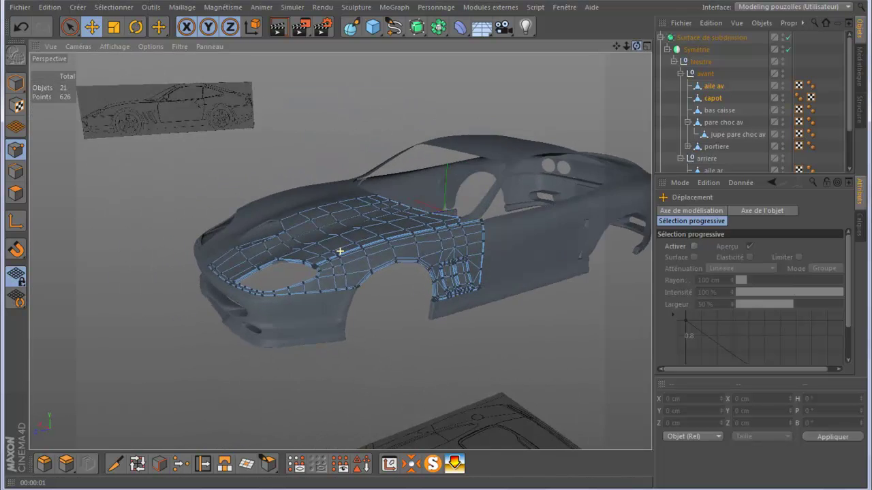
{"action": "left_click_drag", "start_coordinate": [340, 252], "coordinate": [409, 259], "text": "alt"}
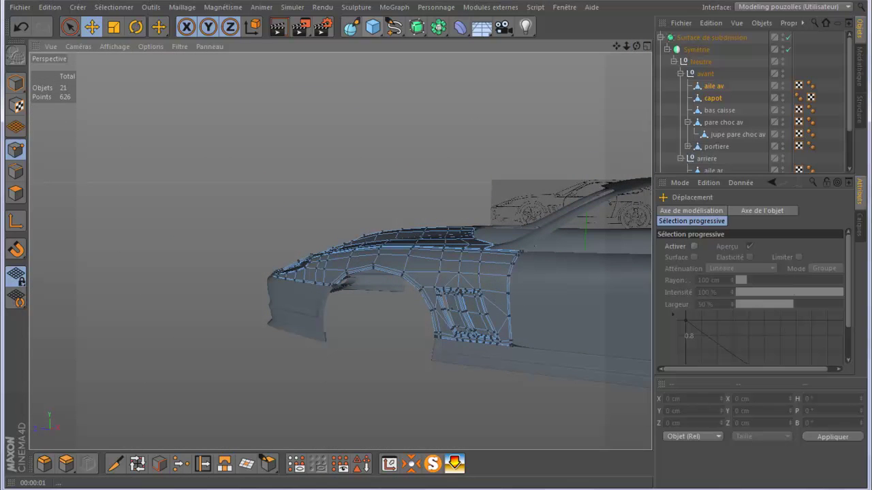
{"action": "left_click", "coordinate": [278, 27]}
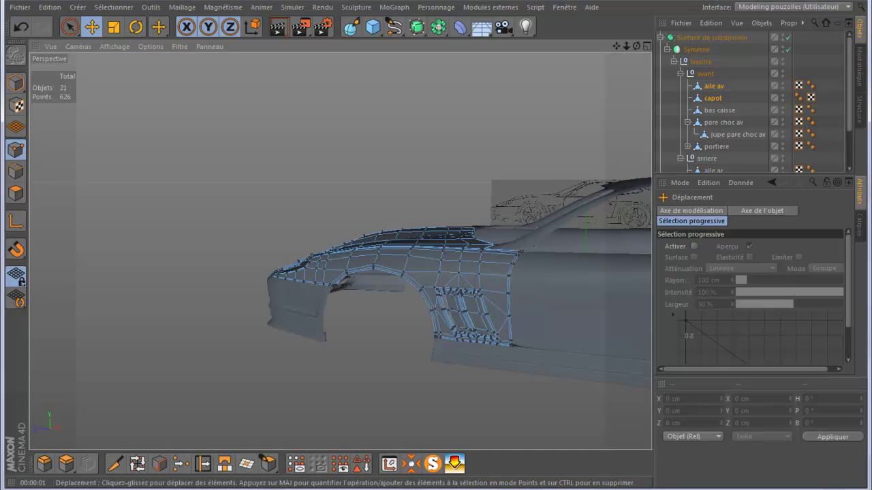
{"action": "left_click_drag", "start_coordinate": [443, 354], "coordinate": [497, 356], "text": "alt"}
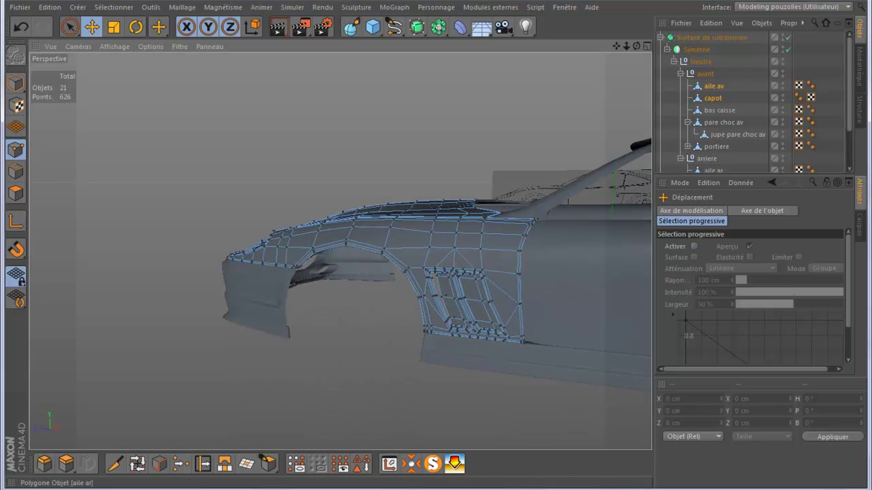
Make bas caisse the active object and render the car front.
{"action": "left_click", "coordinate": [526, 341]}
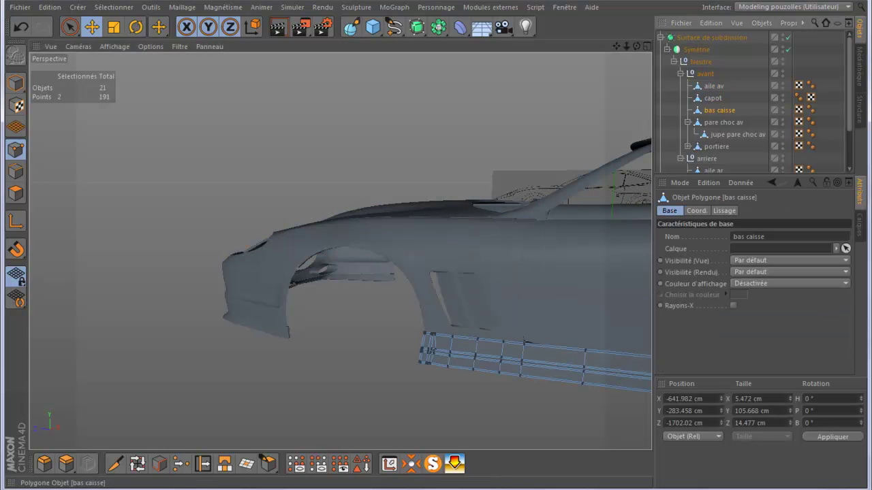
{"action": "scroll", "coordinate": [486, 344], "scroll_direction": "up", "scroll_amount": 2}
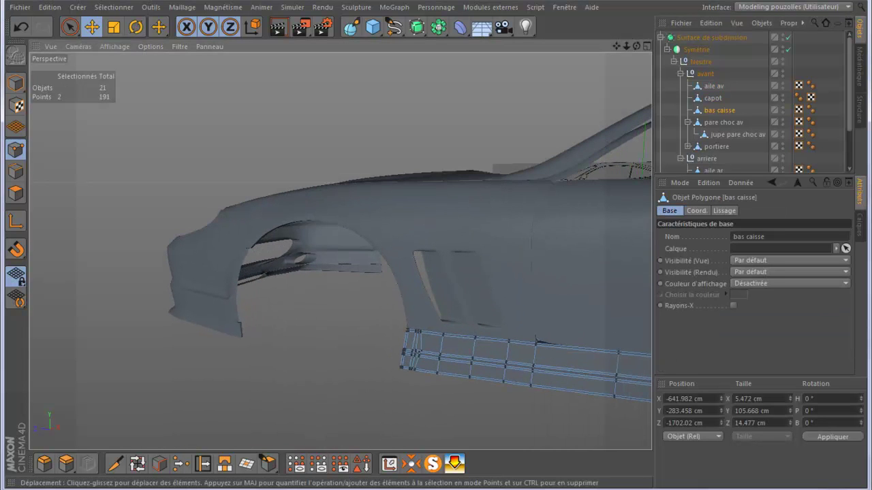
{"action": "scroll", "coordinate": [477, 346], "scroll_direction": "up", "scroll_amount": 2}
{"action": "left_click_drag", "start_coordinate": [472, 349], "coordinate": [471, 349], "text": "alt"}
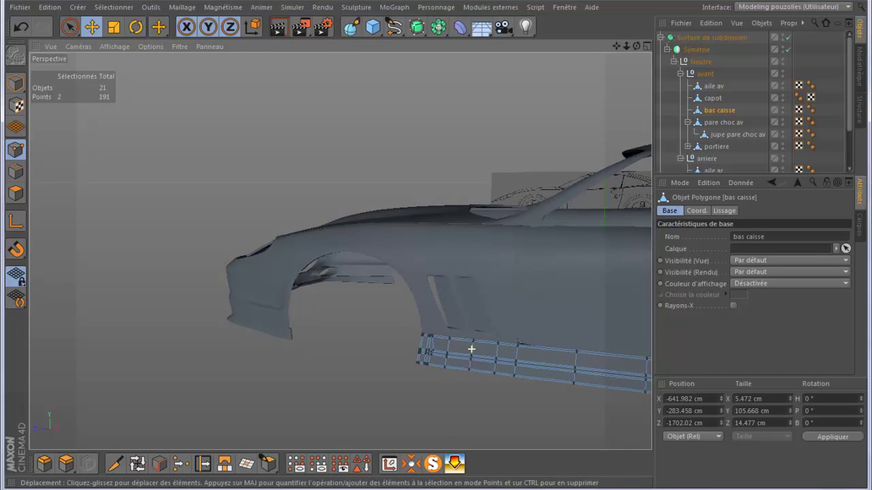
{"action": "left_click", "coordinate": [277, 27]}
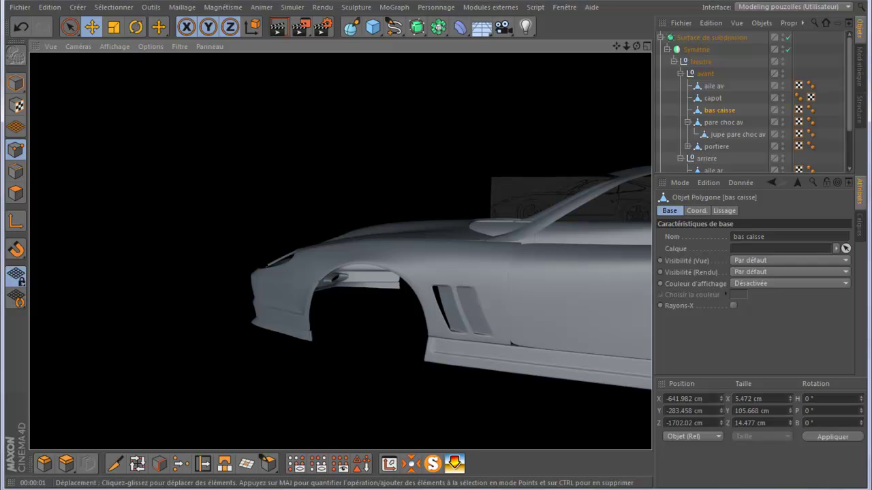
Render a close-up of the front wheel arch, then zoom out to a three-quarter front view.
{"action": "scroll", "coordinate": [316, 280], "scroll_direction": "up", "scroll_amount": 2}
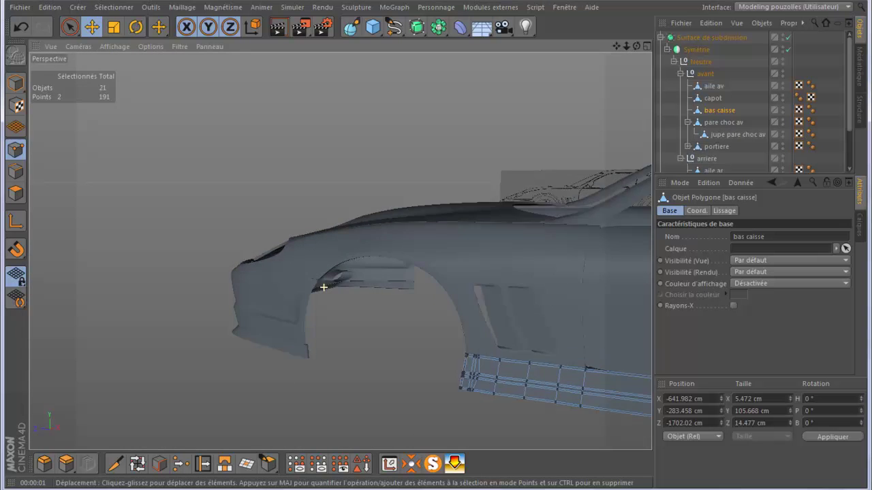
{"action": "scroll", "coordinate": [315, 281], "scroll_direction": "up", "scroll_amount": 2}
{"action": "scroll", "coordinate": [315, 281], "scroll_direction": "up", "scroll_amount": 2}
{"action": "scroll", "coordinate": [315, 280], "scroll_direction": "up", "scroll_amount": 2}
{"action": "scroll", "coordinate": [316, 280], "scroll_direction": "up", "scroll_amount": 2}
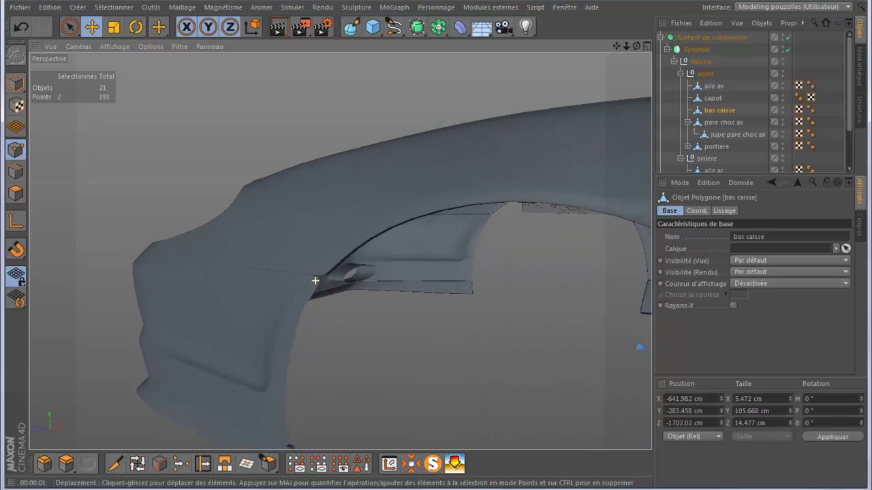
{"action": "scroll", "coordinate": [315, 281], "scroll_direction": "up", "scroll_amount": 1}
{"action": "scroll", "coordinate": [315, 281], "scroll_direction": "up", "scroll_amount": 2}
{"action": "left_click", "coordinate": [278, 27]}
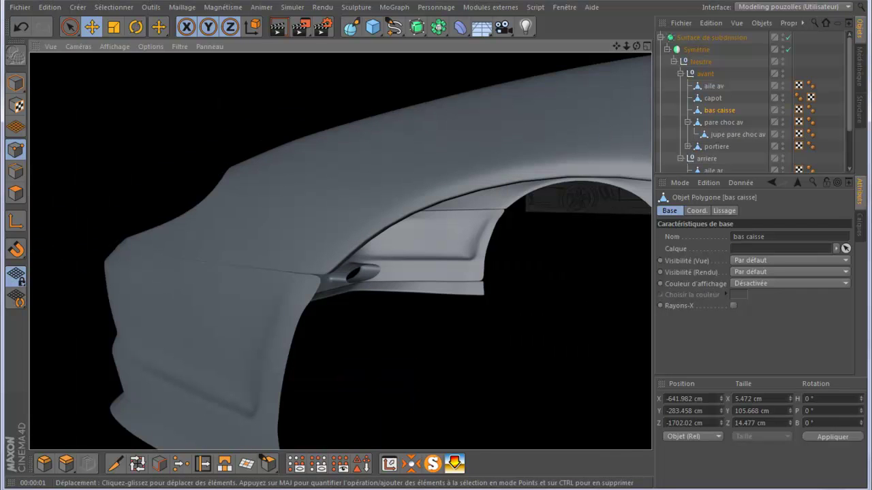
{"action": "scroll", "coordinate": [311, 284], "scroll_direction": "down", "scroll_amount": 2}
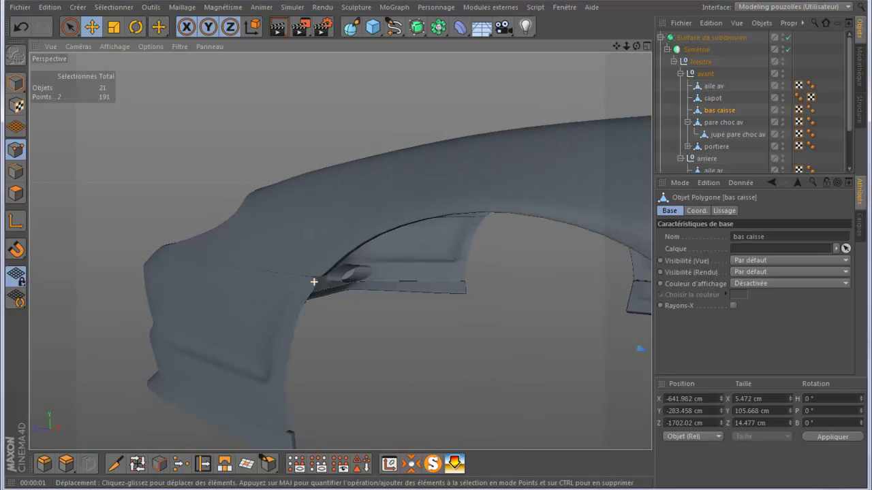
{"action": "scroll", "coordinate": [312, 284], "scroll_direction": "down", "scroll_amount": 2}
{"action": "scroll", "coordinate": [261, 275], "scroll_direction": "down", "scroll_amount": 2}
{"action": "scroll", "coordinate": [261, 275], "scroll_direction": "down", "scroll_amount": 2}
{"action": "scroll", "coordinate": [260, 275], "scroll_direction": "down", "scroll_amount": 2}
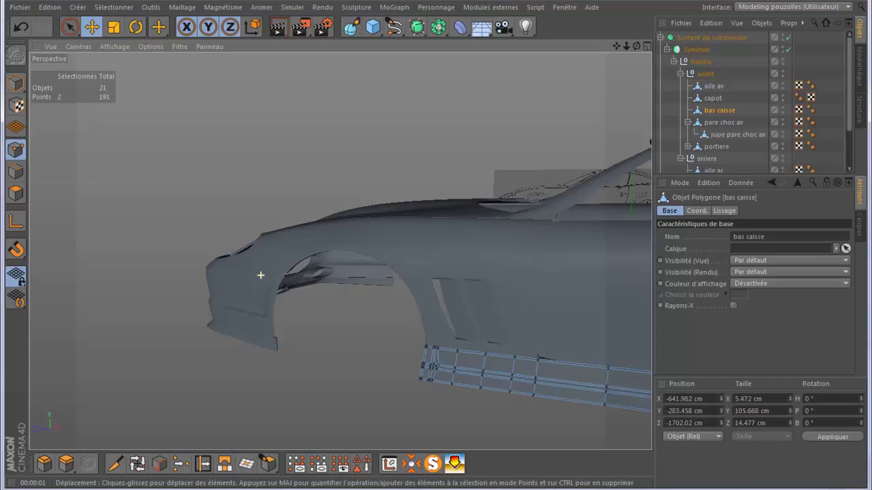
{"action": "scroll", "coordinate": [261, 275], "scroll_direction": "down", "scroll_amount": 2}
{"action": "scroll", "coordinate": [260, 275], "scroll_direction": "down", "scroll_amount": 2}
{"action": "scroll", "coordinate": [260, 276], "scroll_direction": "down", "scroll_amount": 2}
{"action": "scroll", "coordinate": [260, 275], "scroll_direction": "down", "scroll_amount": 1}
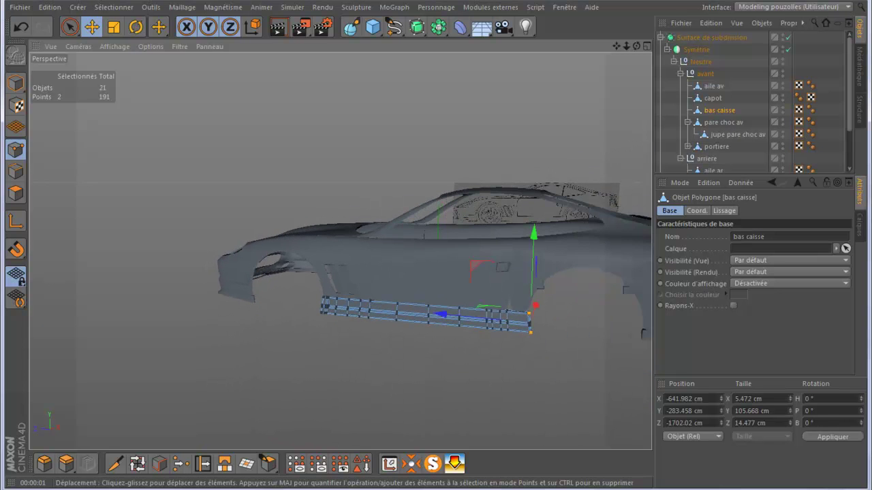
{"action": "left_click_drag", "start_coordinate": [636, 46], "coordinate": [606, 51]}
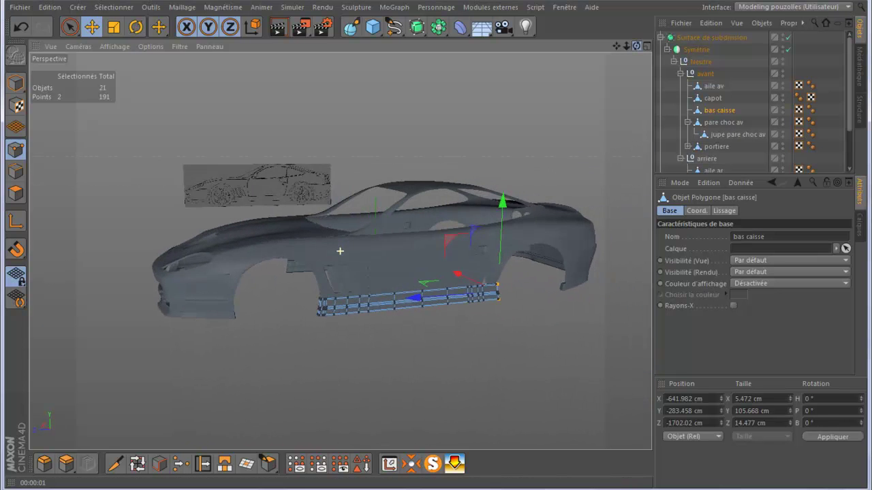